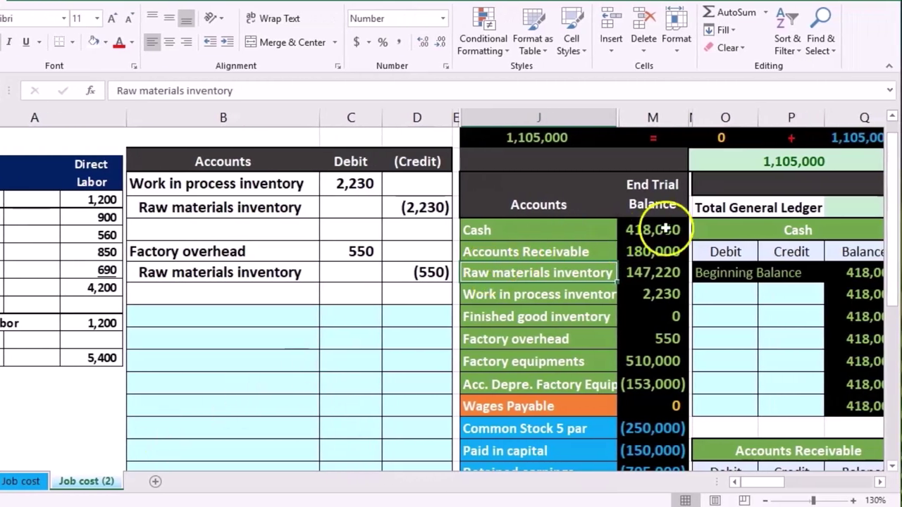
# Review the end trial balance accounts, from Cash through Wages Payable to Net Income
pyautogui.click(738, 229)
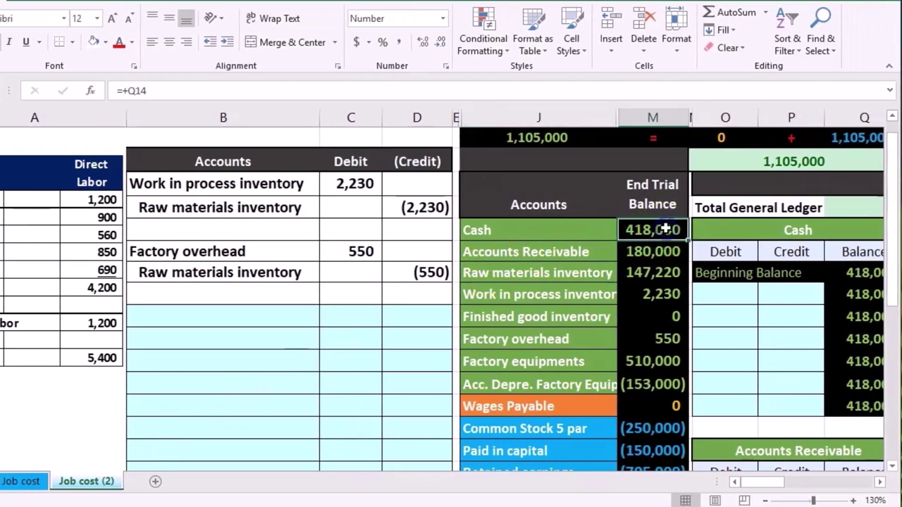
pyautogui.click(673, 403)
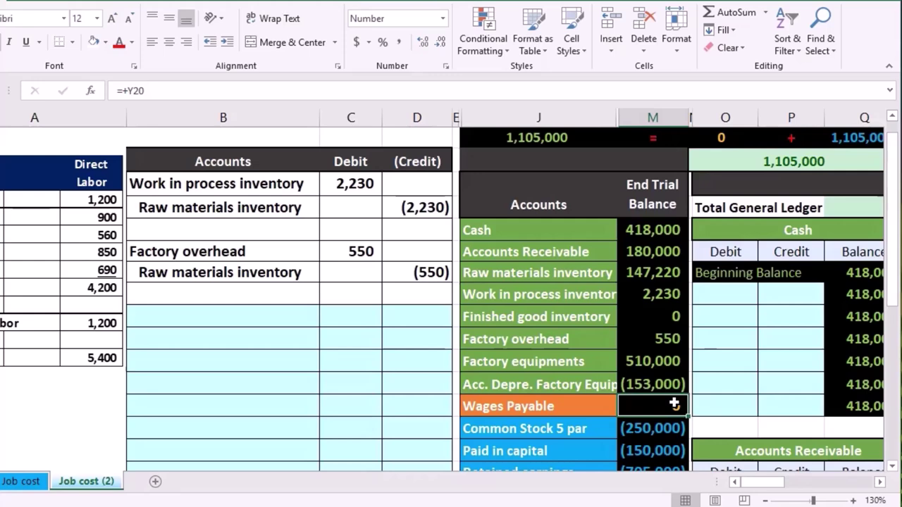
pyautogui.scroll(-2, 364, 418)
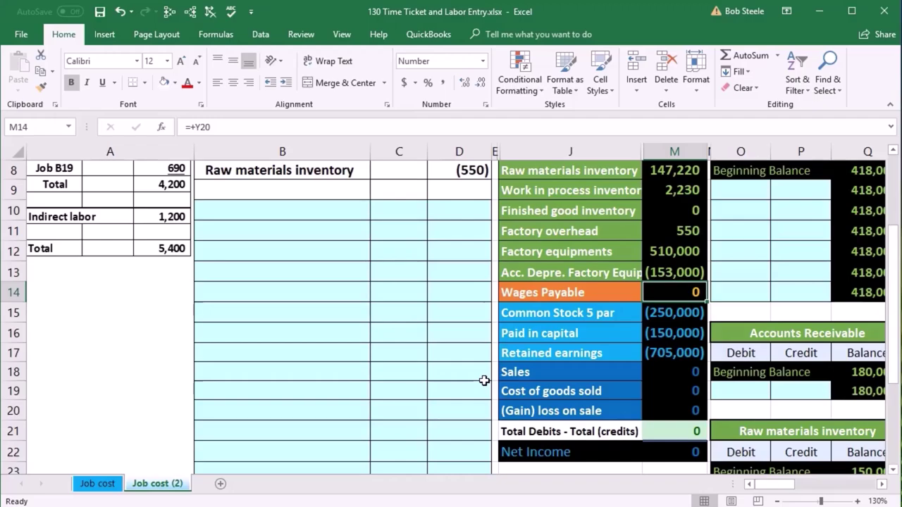
pyautogui.scroll(1, 484, 381)
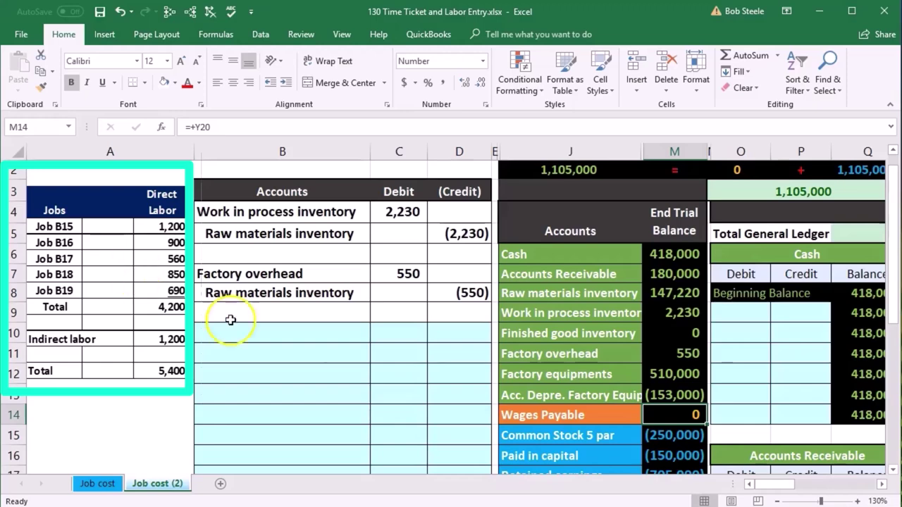
# Examine the time ticket for job B15, including its start and finish times, elapsed time, hourly rate and total
pyautogui.click(883, 484)
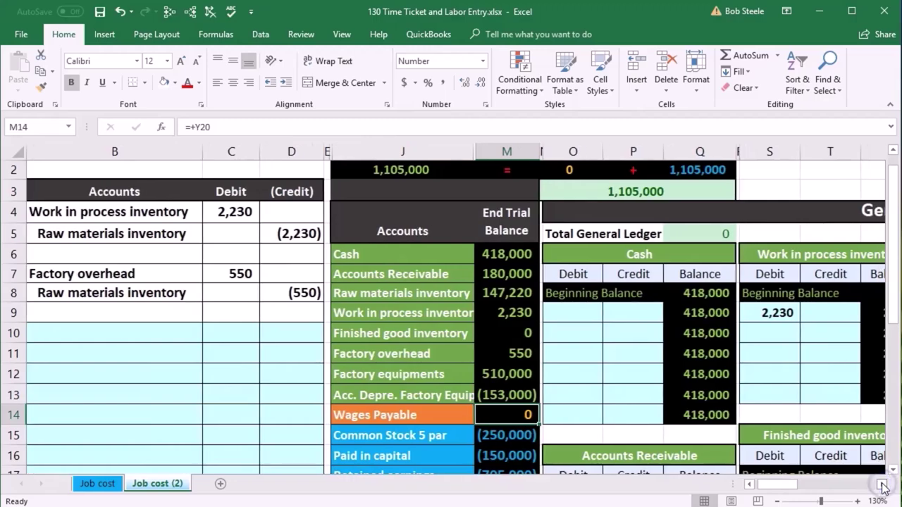
pyautogui.moveTo(883, 485); pyautogui.dragTo(883, 485)
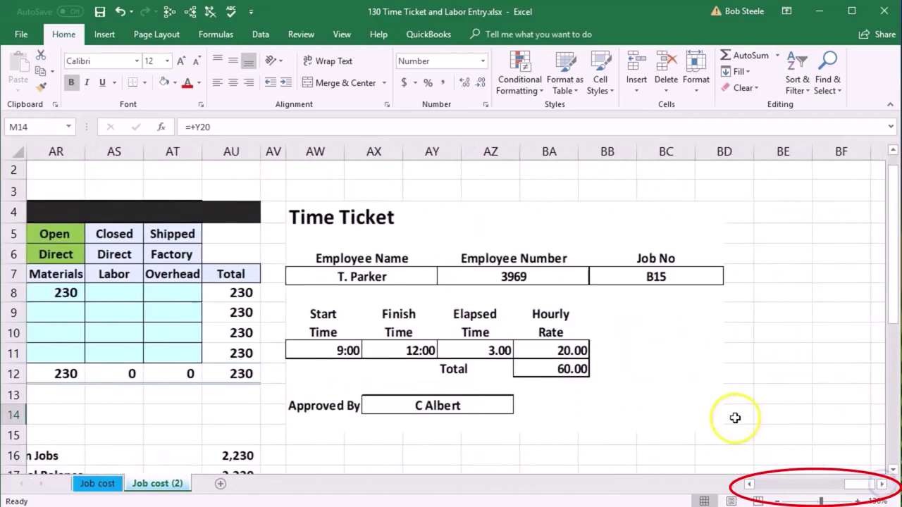
pyautogui.scroll(-1, 734, 418)
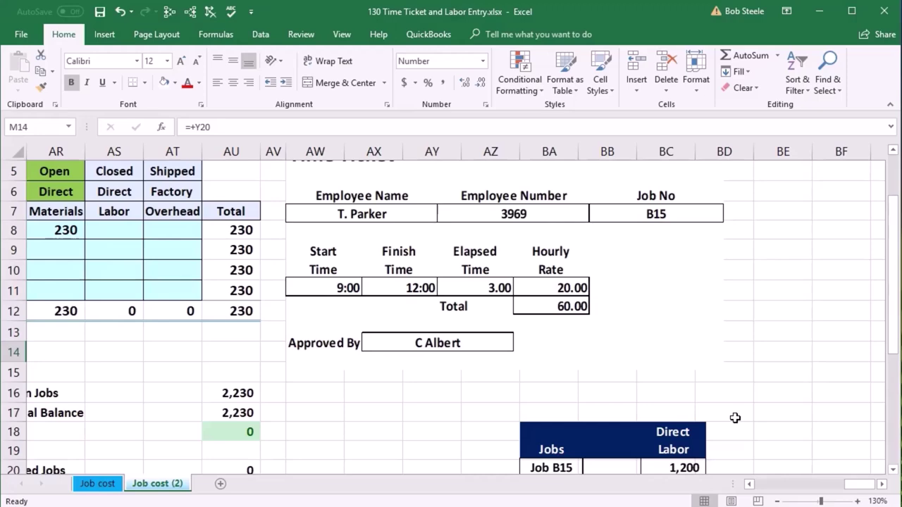
pyautogui.scroll(1, 735, 418)
pyautogui.click(529, 350)
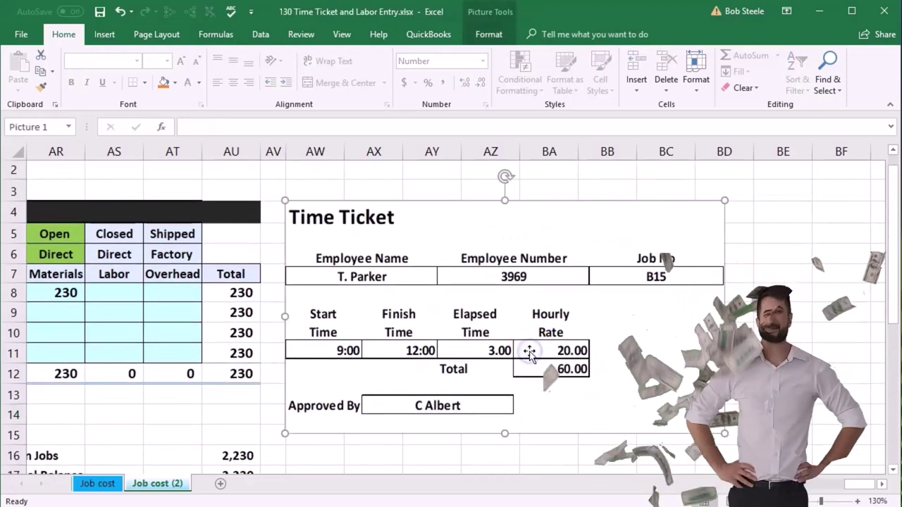
pyautogui.click(414, 305)
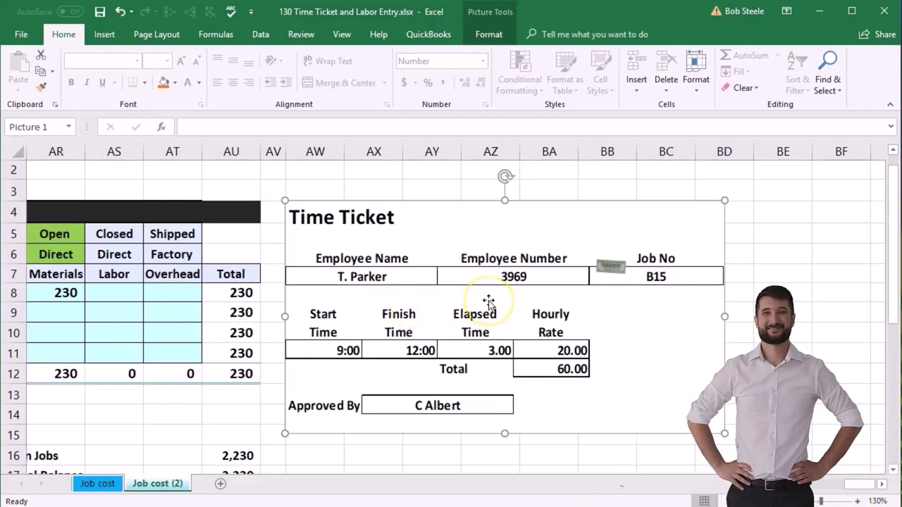
pyautogui.click(535, 312)
pyautogui.click(598, 346)
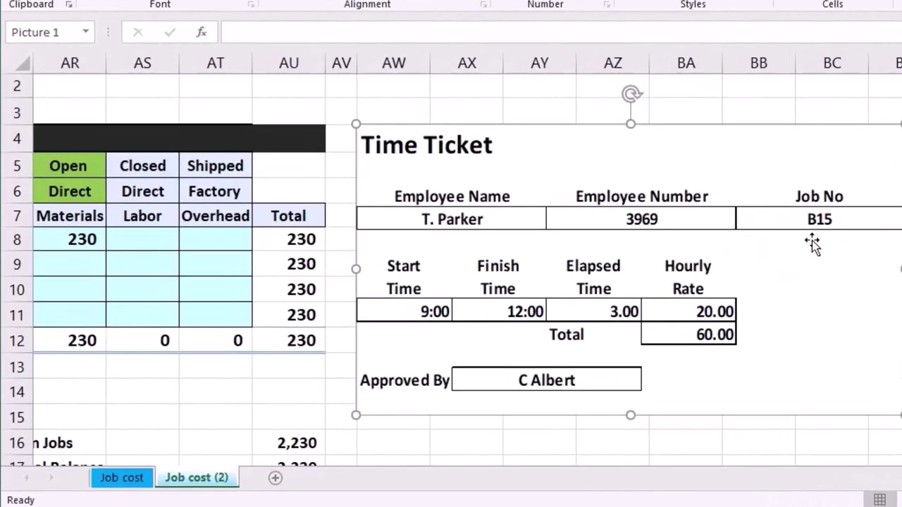
pyautogui.click(790, 308)
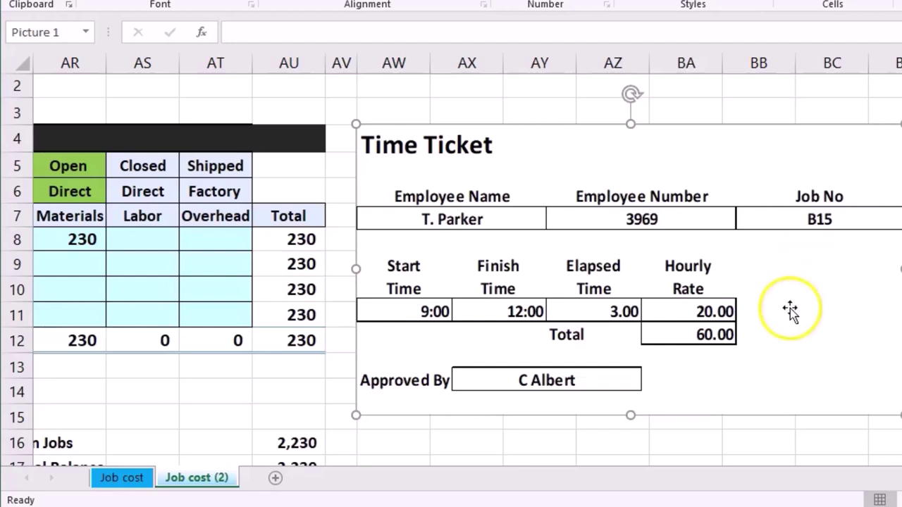
pyautogui.click(777, 343)
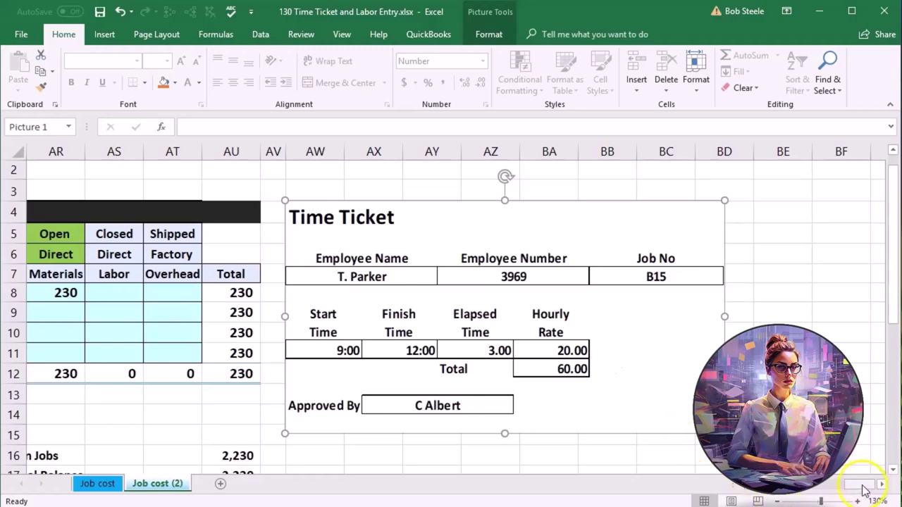
pyautogui.scroll(-3, 451, 317)
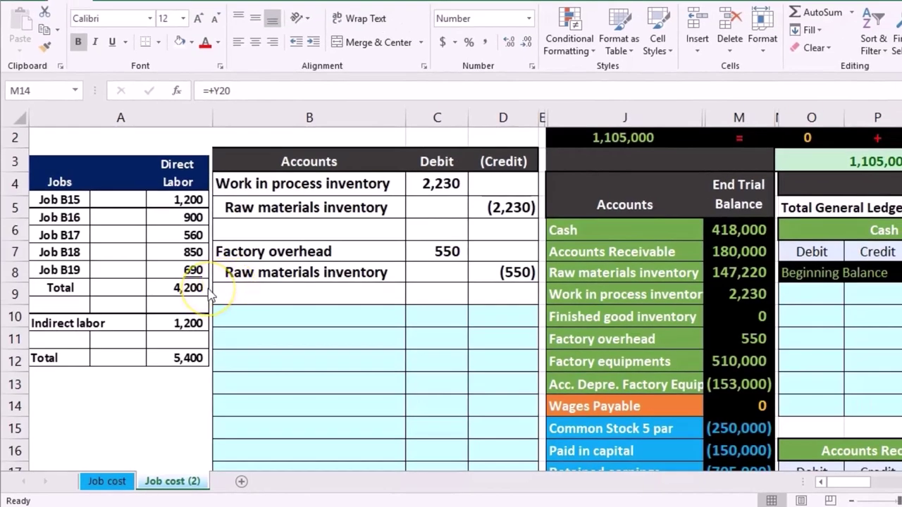
# Copy the Work in process inventory account name from the trial balance into journal cell B10 as values only
pyautogui.click(658, 294)
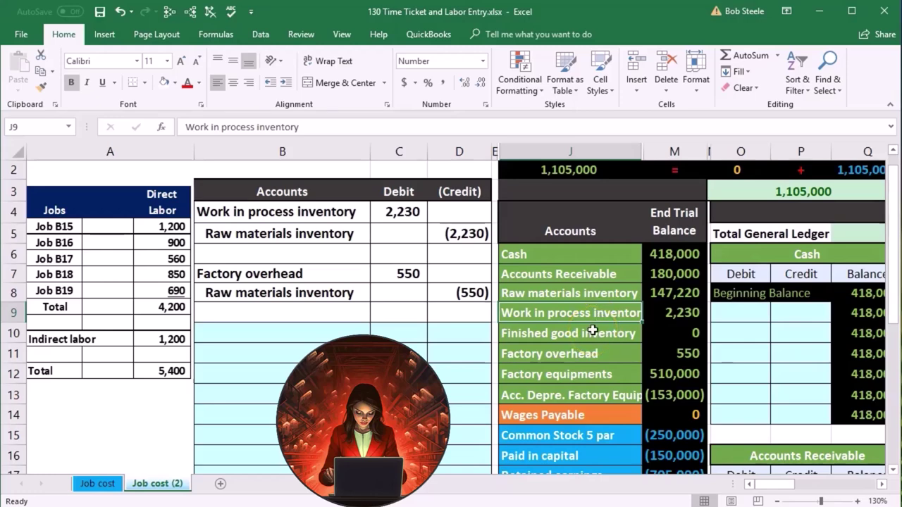
pyautogui.click(662, 315)
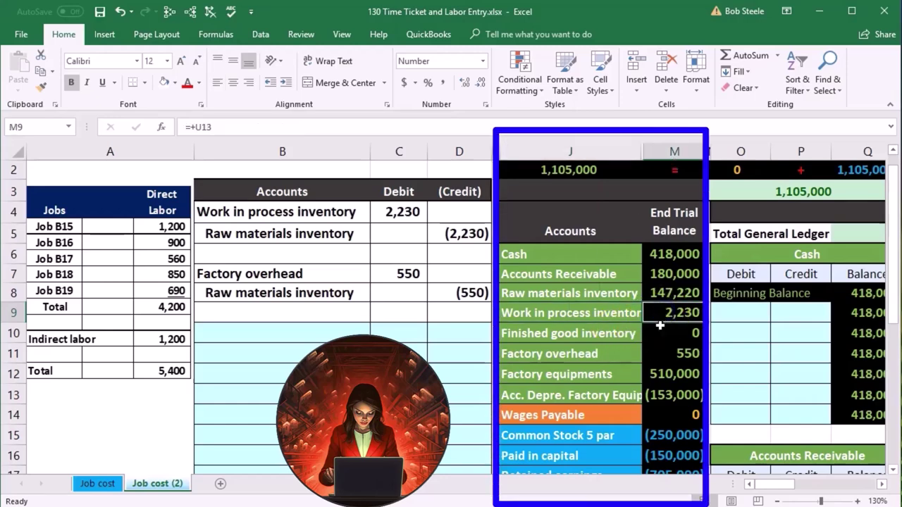
pyautogui.click(591, 314)
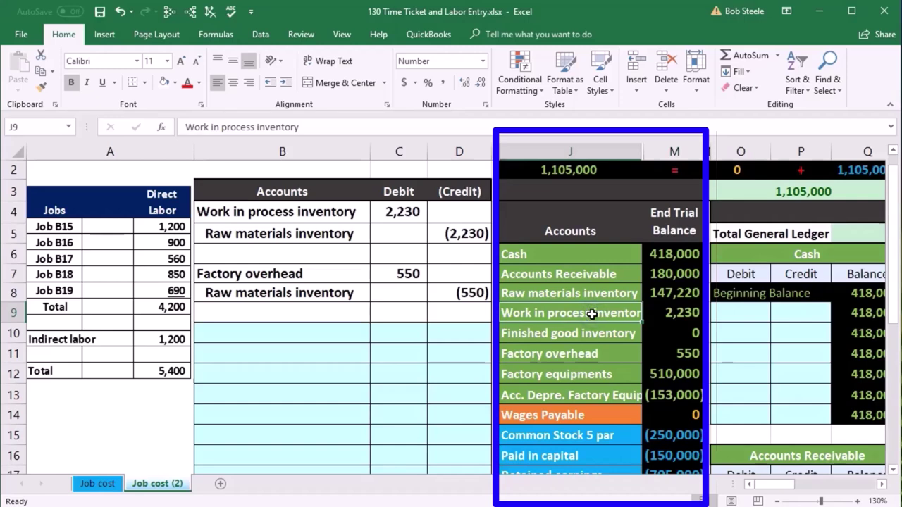
pyautogui.rightClick(591, 314)
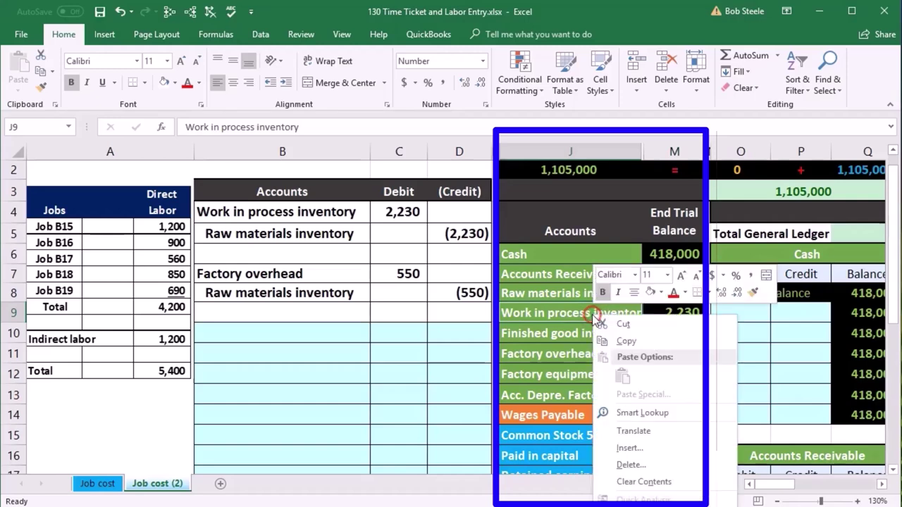
pyautogui.click(620, 341)
pyautogui.click(321, 334)
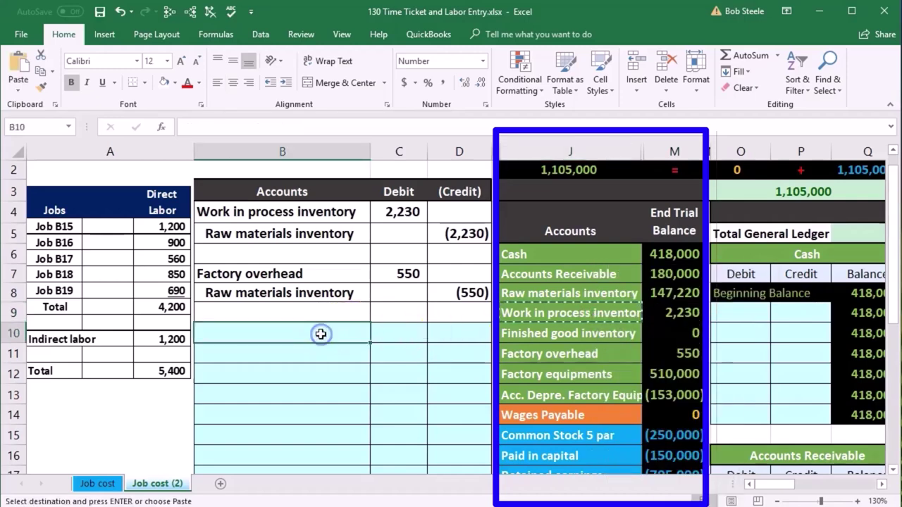
pyautogui.rightClick(321, 333)
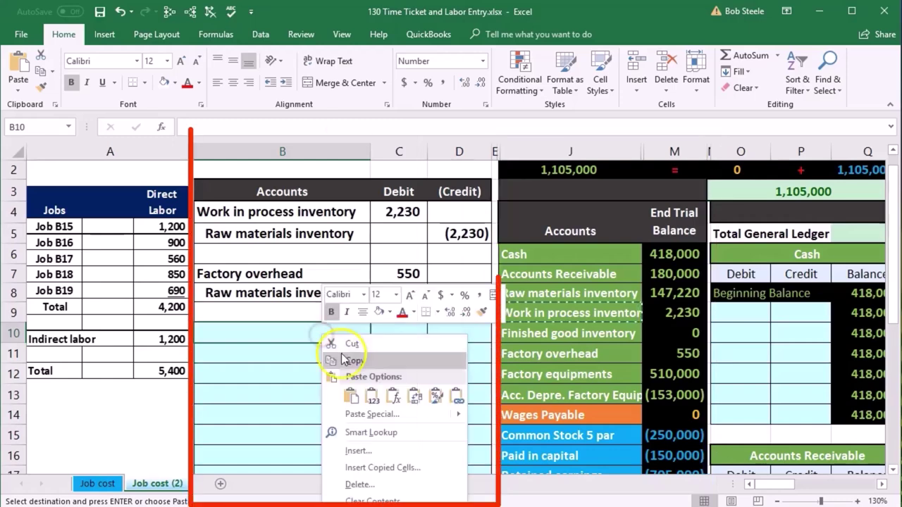
pyautogui.click(374, 396)
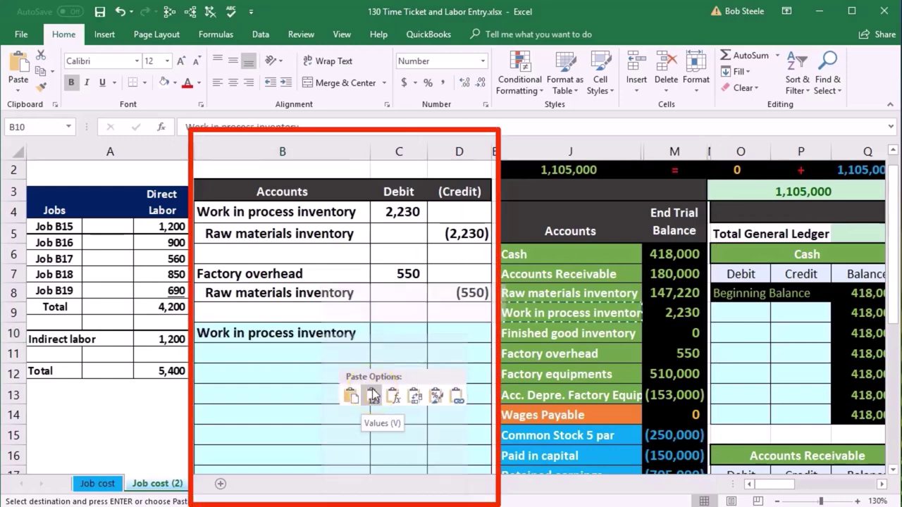
# Enter a 4,200 debit for work in process in C10 and the offsetting credit formula -C10 in D11
pyautogui.click(388, 335)
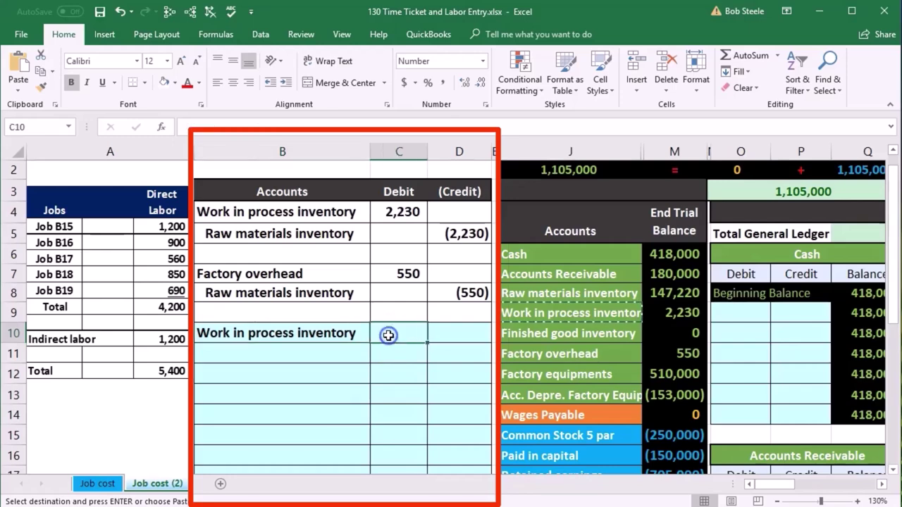
pyautogui.write('4,20')
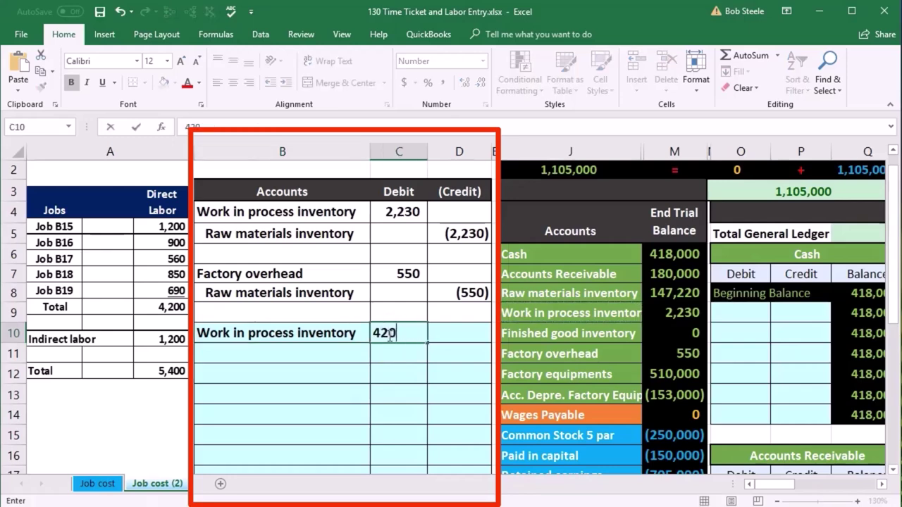
pyautogui.write('0')
pyautogui.press('Return')
pyautogui.press('Right')
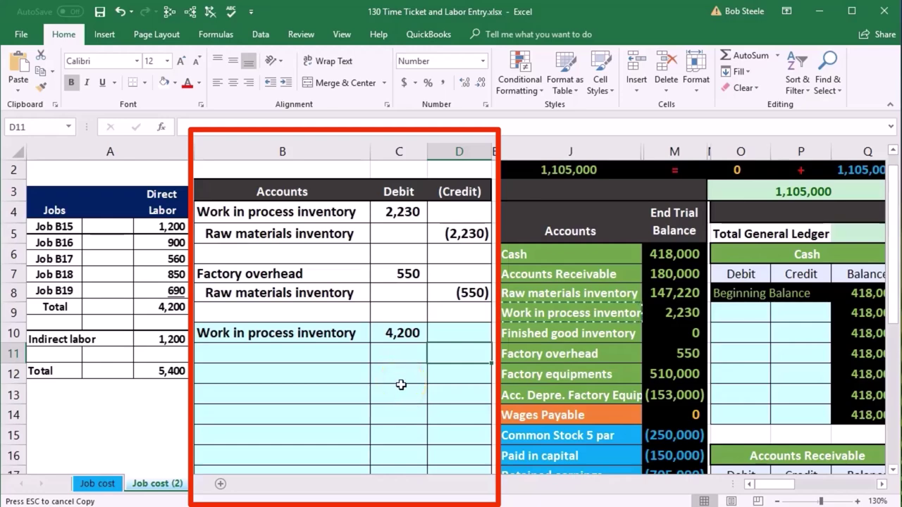
pyautogui.write('-')
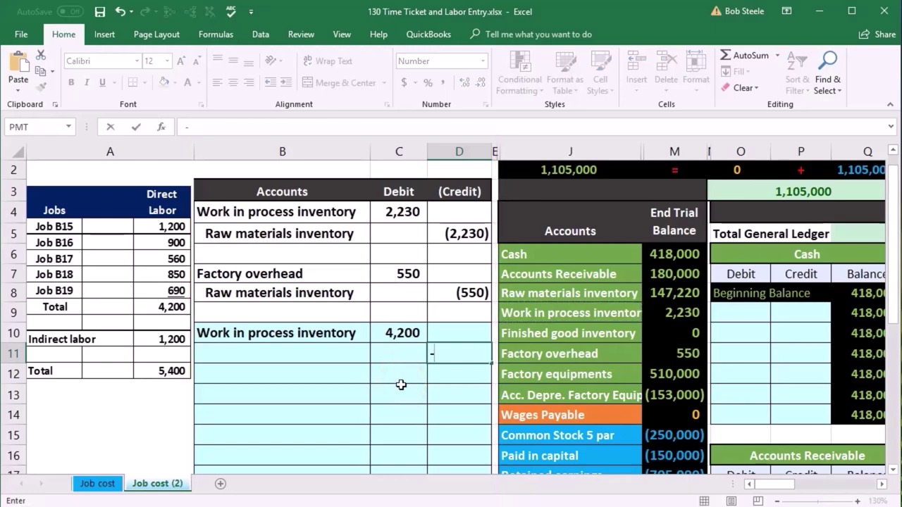
pyautogui.click(399, 330)
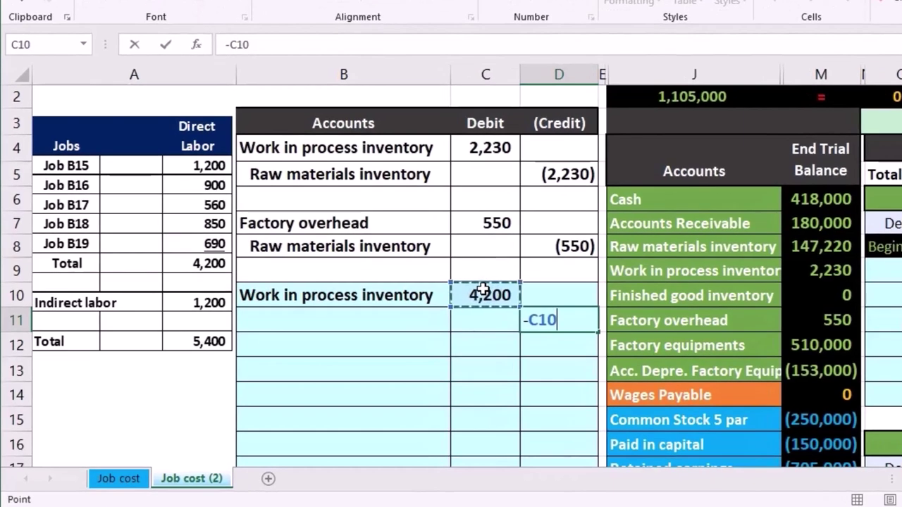
pyautogui.press('Return')
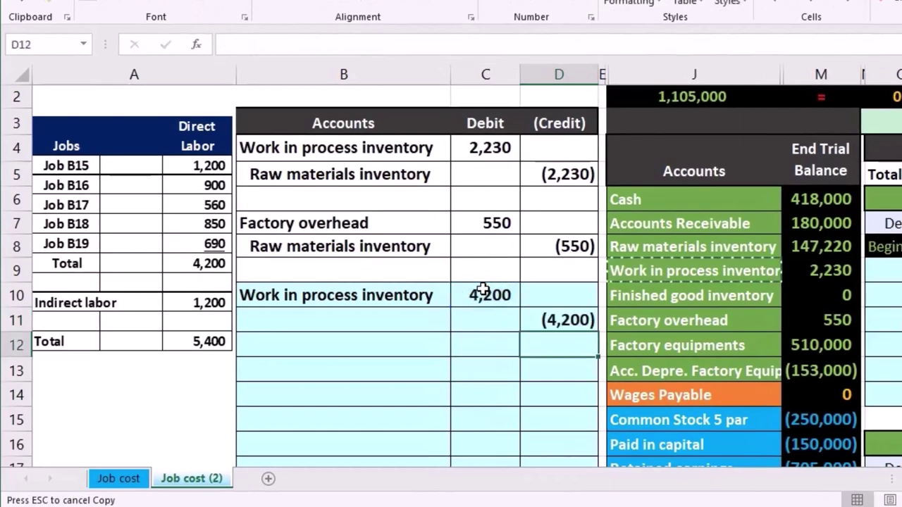
# Copy the Wages Payable account name from the trial balance into journal cell B11 as values only
pyautogui.click(413, 319)
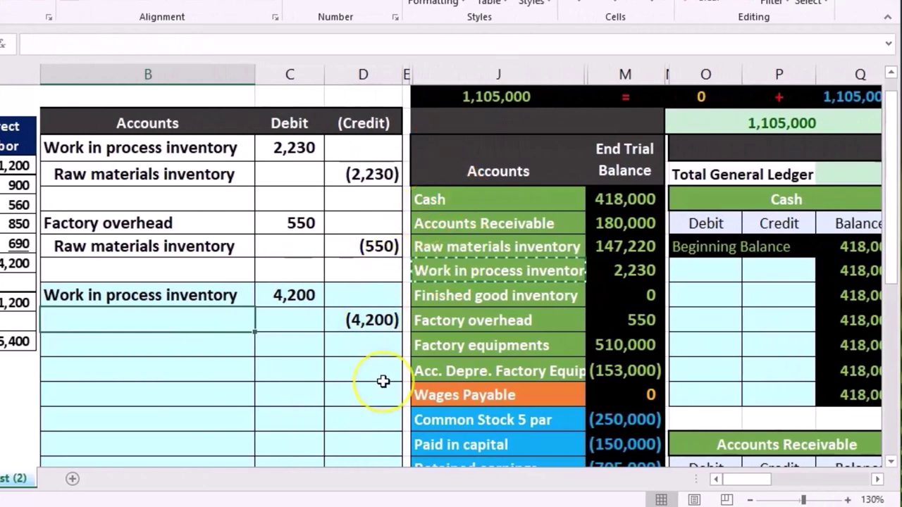
pyautogui.click(433, 397)
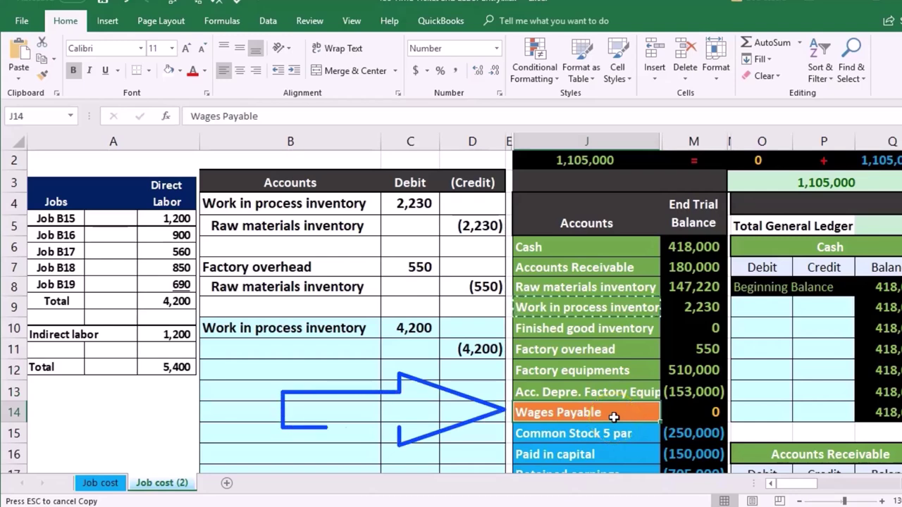
pyautogui.rightClick(613, 417)
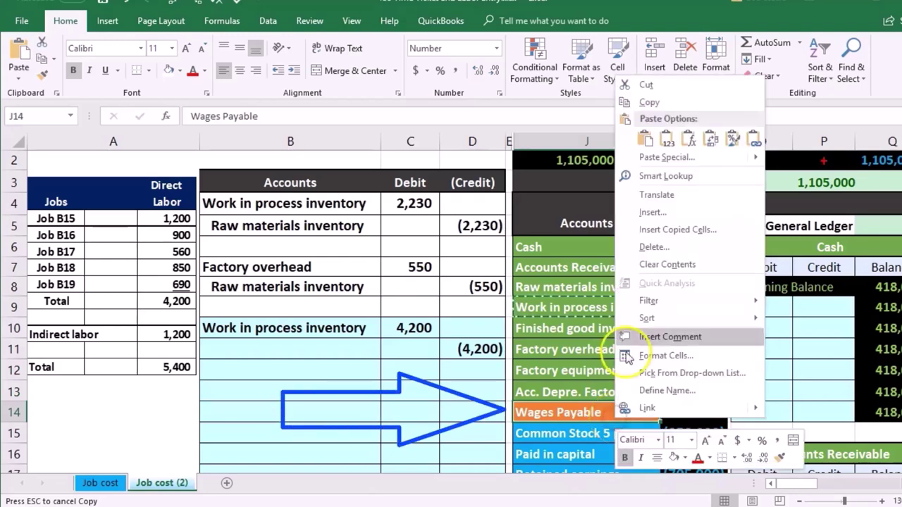
pyautogui.click(649, 103)
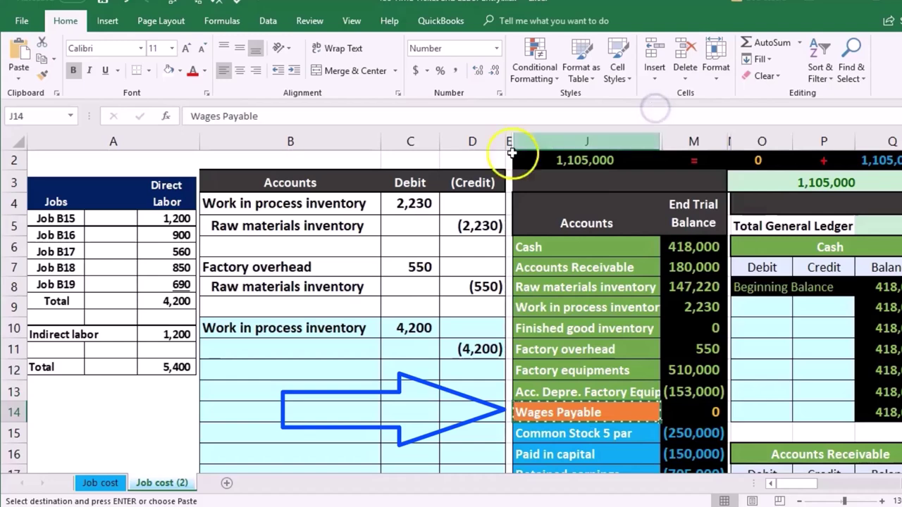
pyautogui.click(290, 345)
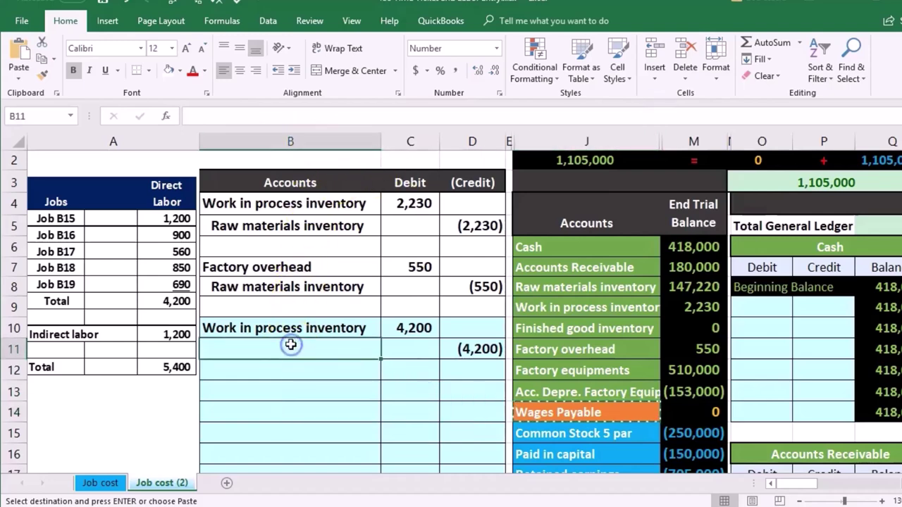
pyautogui.rightClick(291, 344)
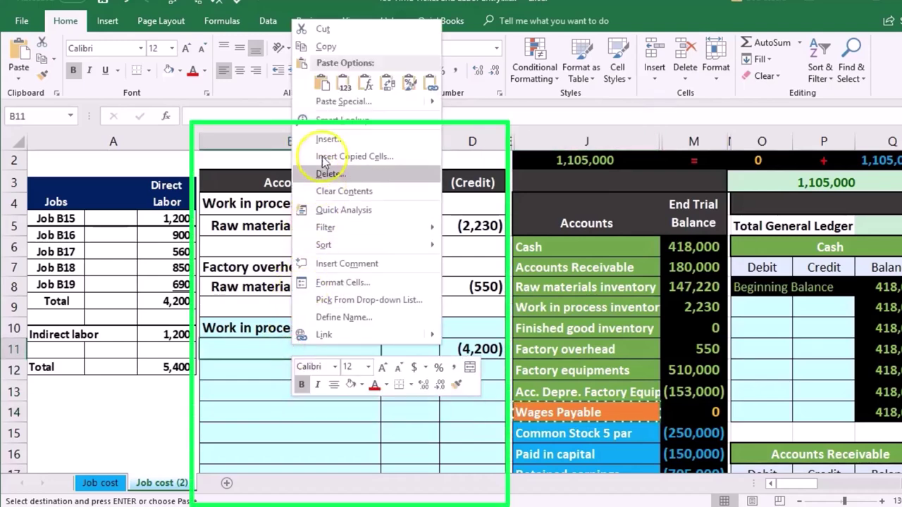
pyautogui.click(343, 83)
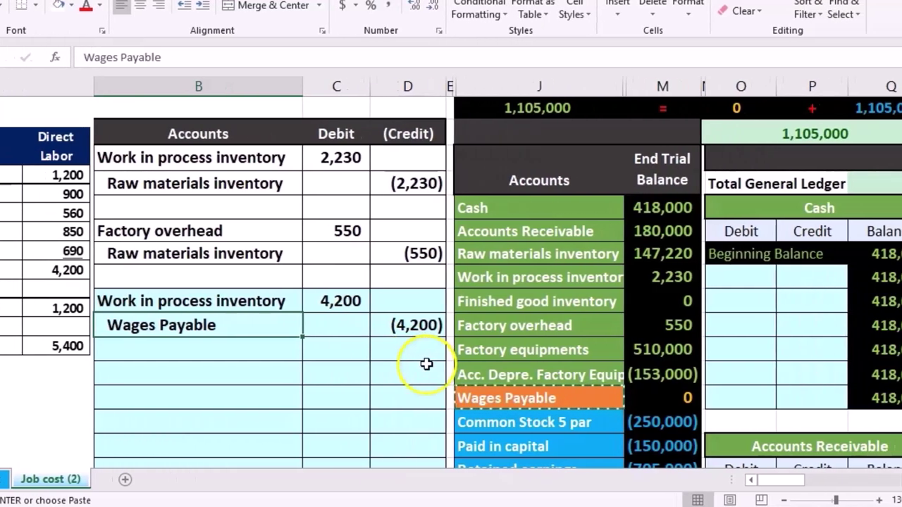
pyautogui.scroll(-1, 546, 366)
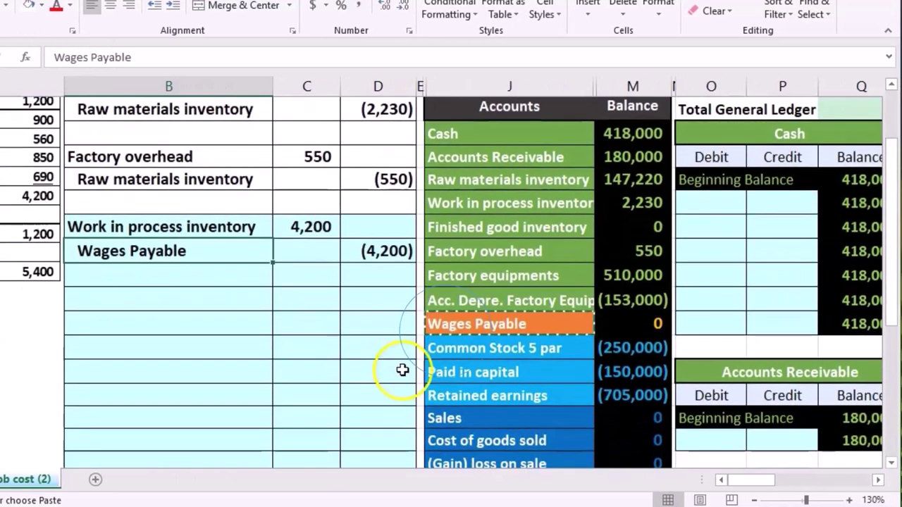
pyautogui.scroll(-1, 407, 380)
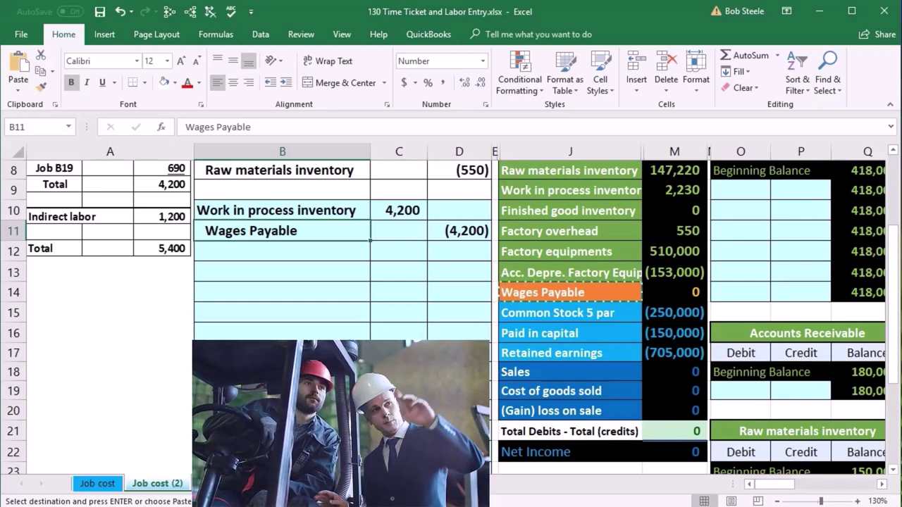
# Match the journal's Work in process inventory debit with its account in the trial balance
pyautogui.click(524, 371)
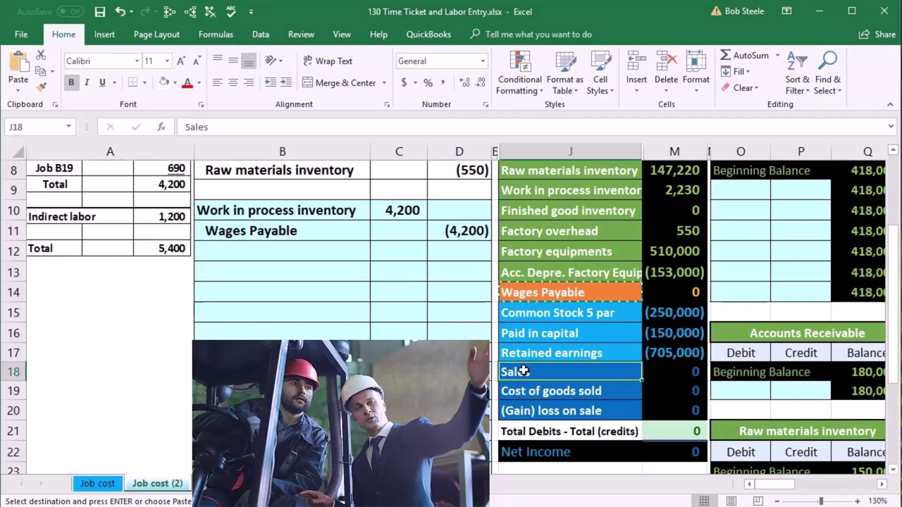
pyautogui.scroll(1, 523, 370)
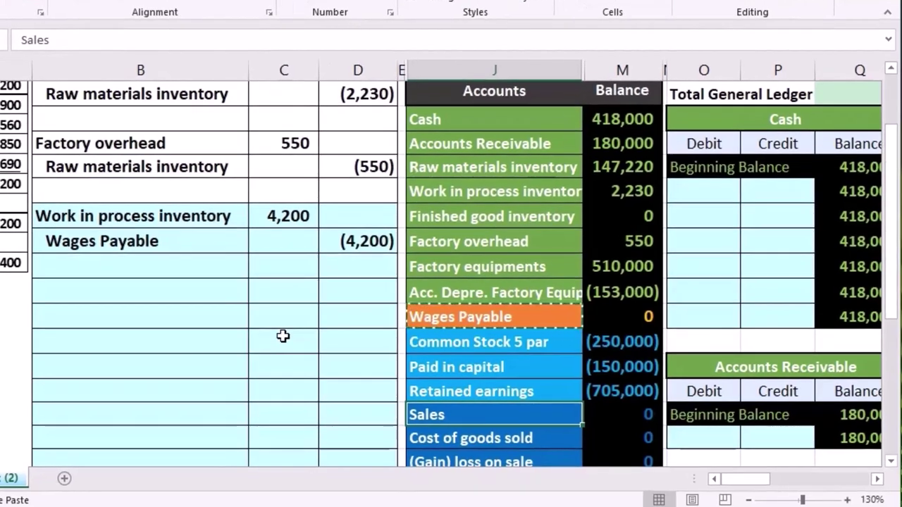
pyautogui.moveTo(221, 213); pyautogui.dragTo(286, 208)
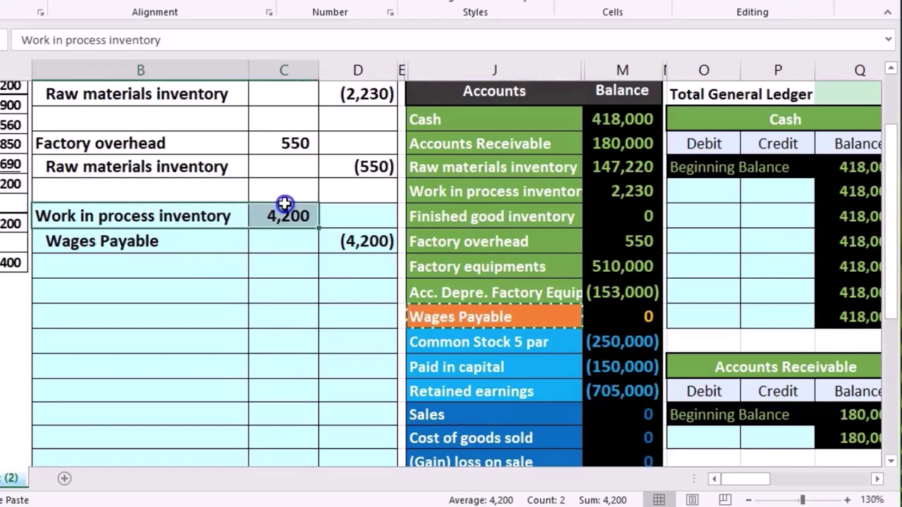
pyautogui.moveTo(429, 120); pyautogui.dragTo(453, 191)
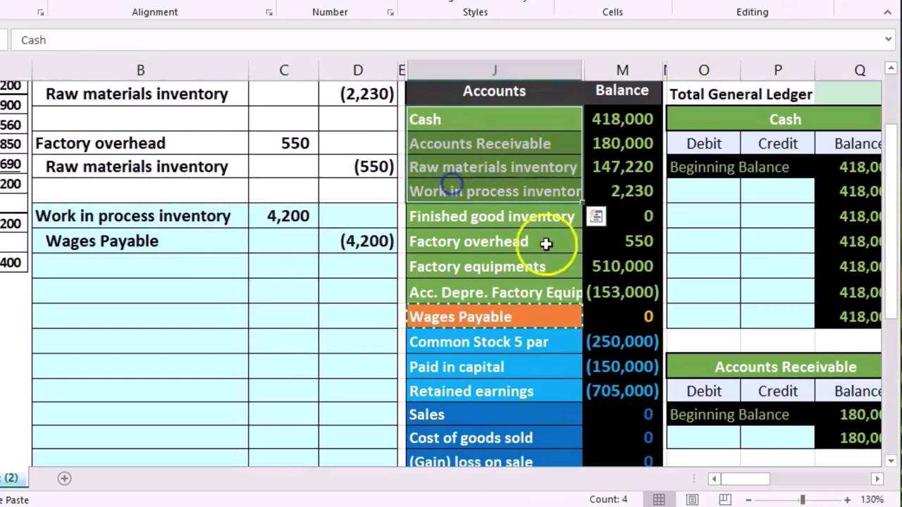
pyautogui.click(564, 266)
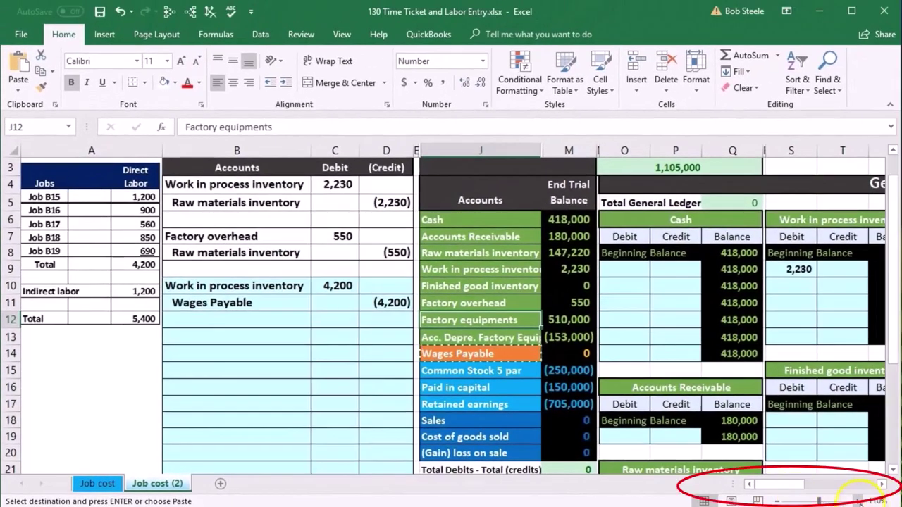
pyautogui.click(859, 501)
pyautogui.click(858, 501)
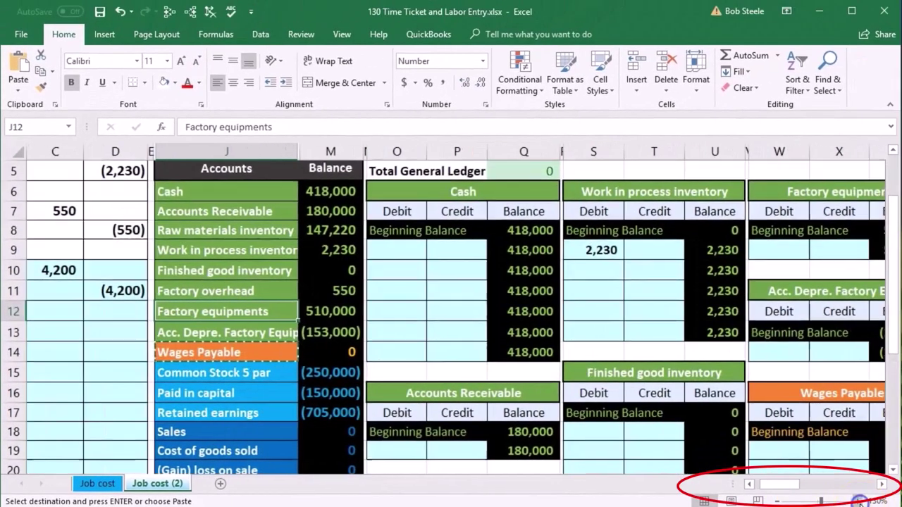
# Post the direct labor debit to the Work in process inventory ledger in S10 with the formula =C10
pyautogui.click(122, 291)
pyautogui.press('Left')
pyautogui.press('Left')
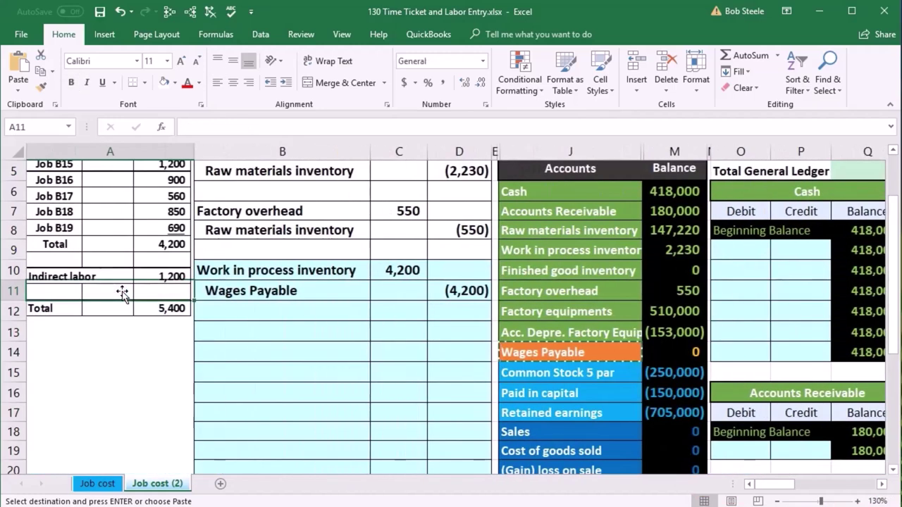
pyautogui.press('Up')
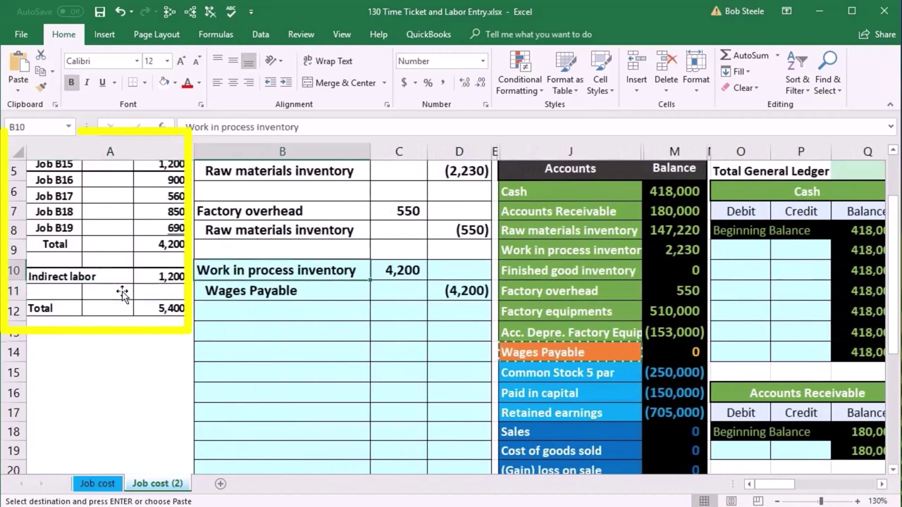
pyautogui.press('Right')
pyautogui.press('Right')
pyautogui.press('Right')
pyautogui.press('Right')
pyautogui.press('Right')
pyautogui.press('Right')
pyautogui.press('Right')
pyautogui.press('Right')
pyautogui.press('Right')
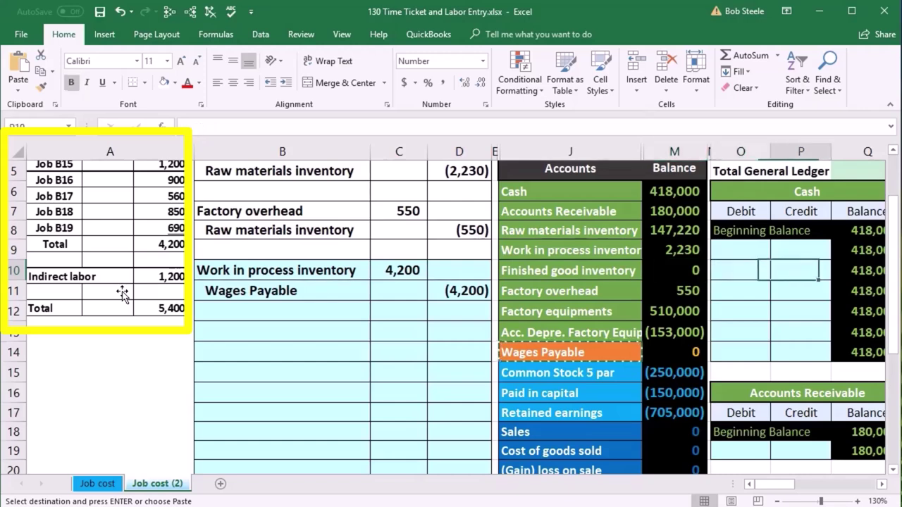
pyautogui.press('Right')
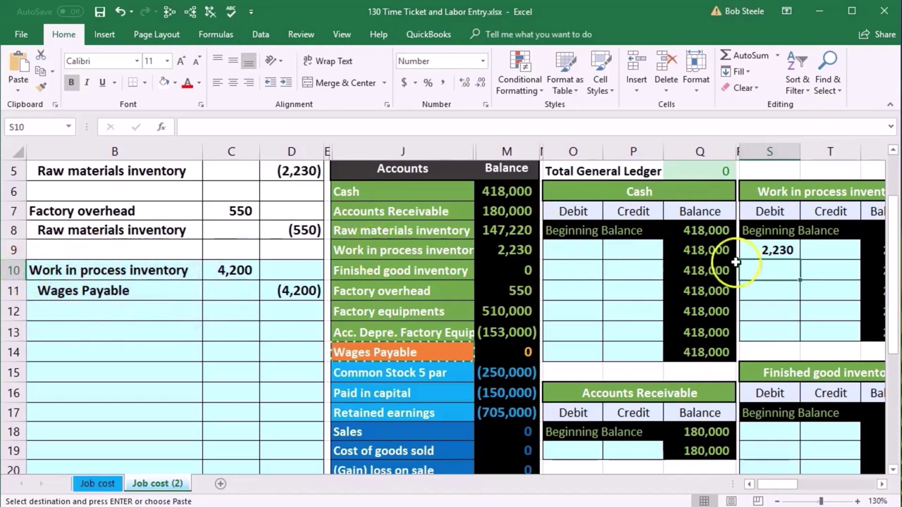
pyautogui.click(775, 265)
pyautogui.write('=')
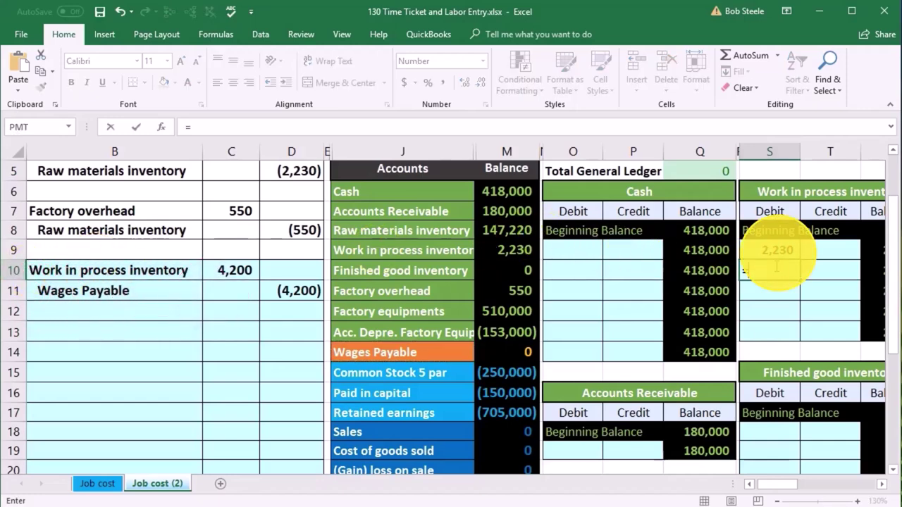
pyautogui.click(251, 277)
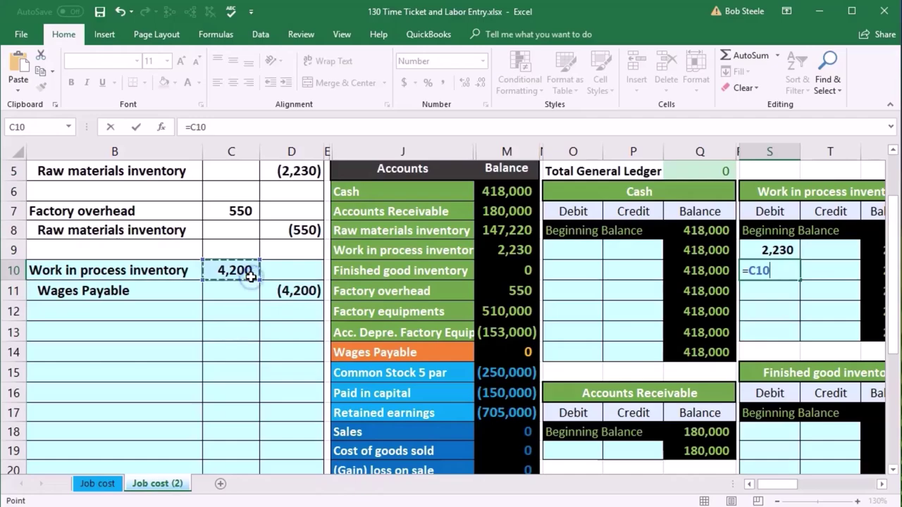
pyautogui.click(880, 484)
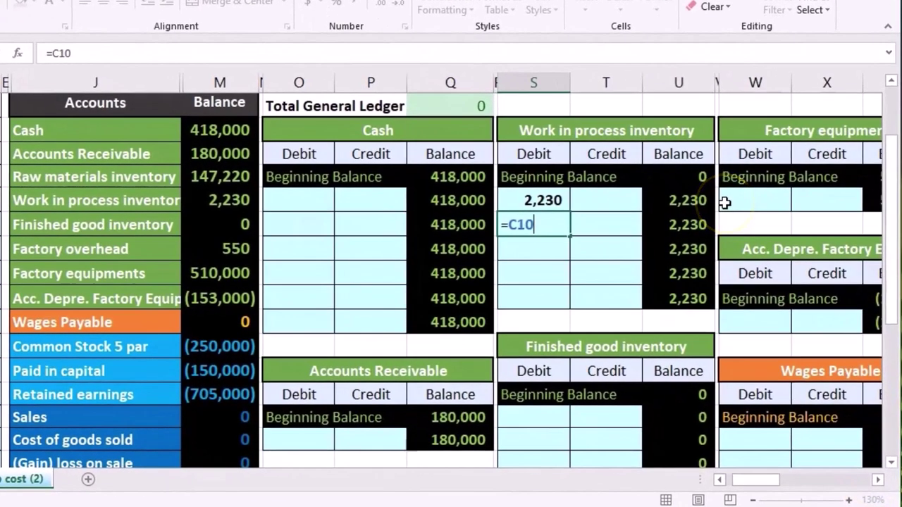
pyautogui.press('Return')
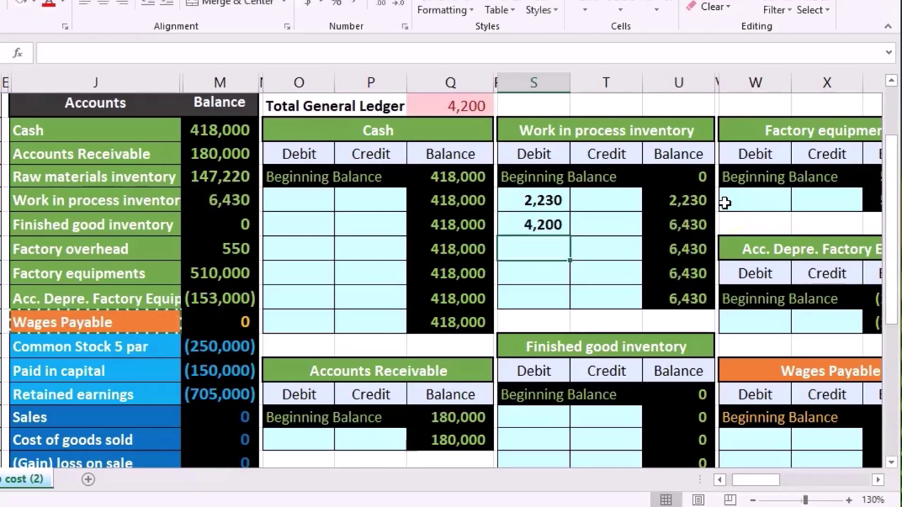
# Trace the dependents of the work in process ending balance in U13 and check the trial balance difference in M21, clearing the arrows
pyautogui.click(686, 298)
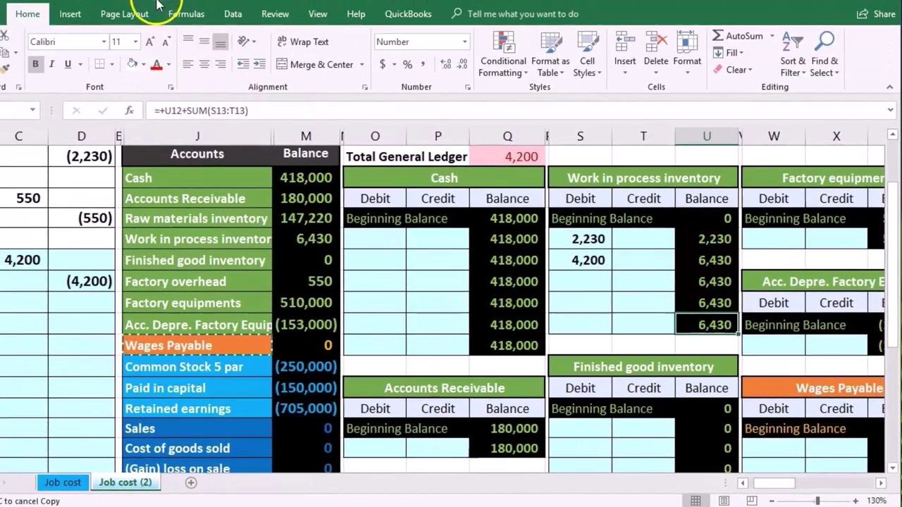
pyautogui.click(188, 13)
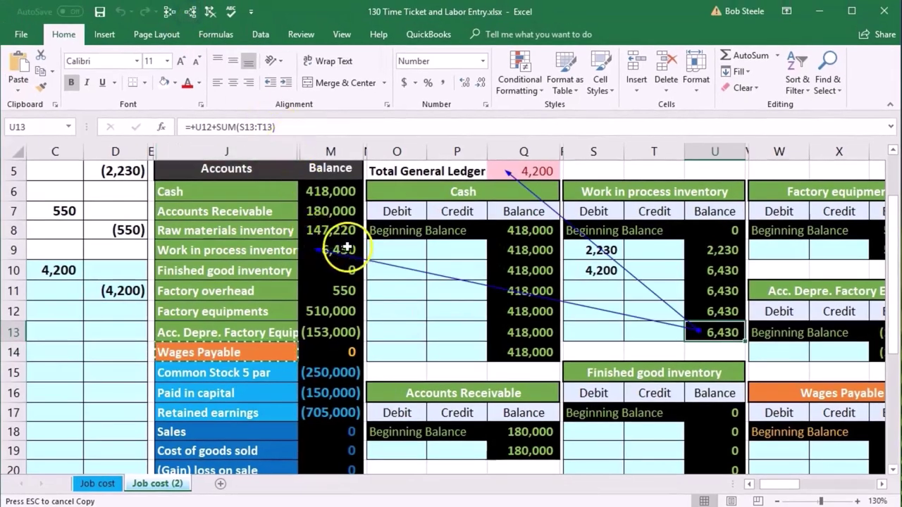
pyautogui.scroll(-2, 355, 271)
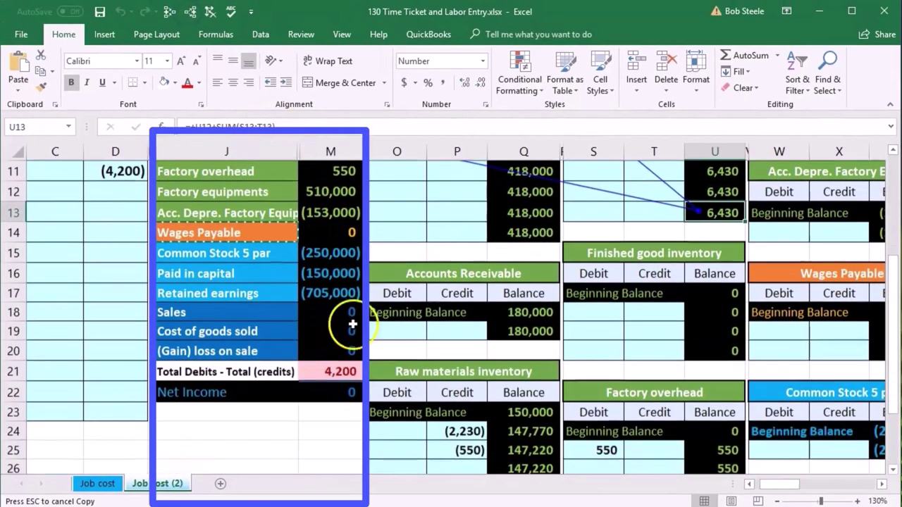
pyautogui.click(343, 371)
pyautogui.click(748, 485)
pyautogui.click(748, 484)
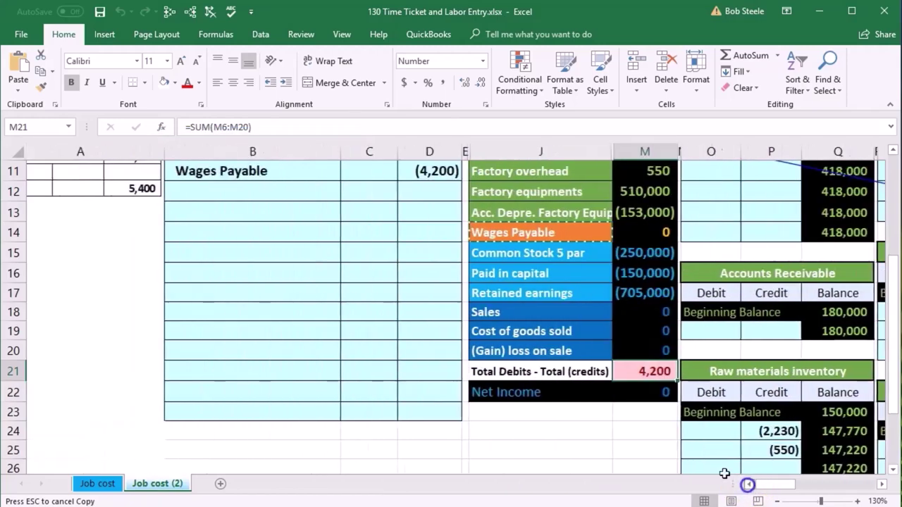
pyautogui.scroll(2, 477, 407)
pyautogui.click(211, 11)
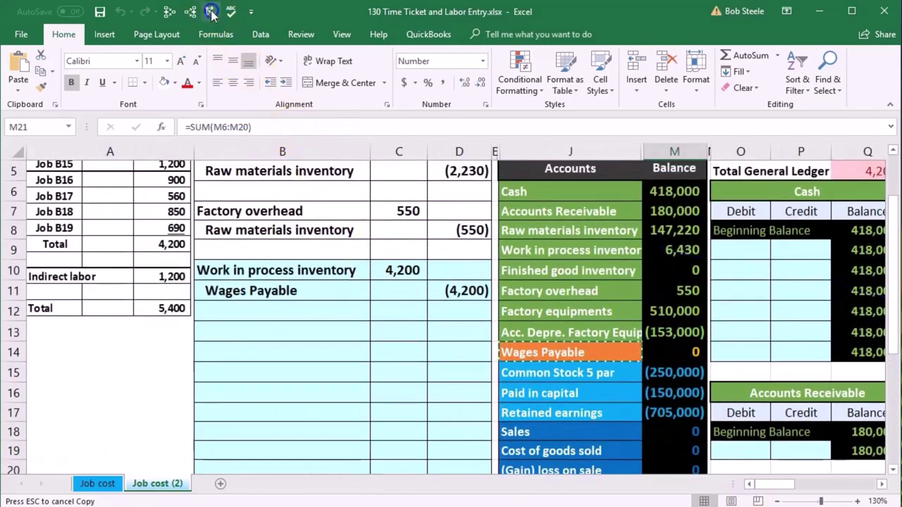
# Post the wages credit to the Wages Payable ledger in X19 with the formula =D11
pyautogui.moveTo(300, 292)
pyautogui.mouseDown()
pyautogui.moveTo(451, 296)
pyautogui.moveTo(341, 257)
pyautogui.mouseUp()
pyautogui.moveTo(508, 352); pyautogui.dragTo(656, 355)
pyautogui.click(638, 310)
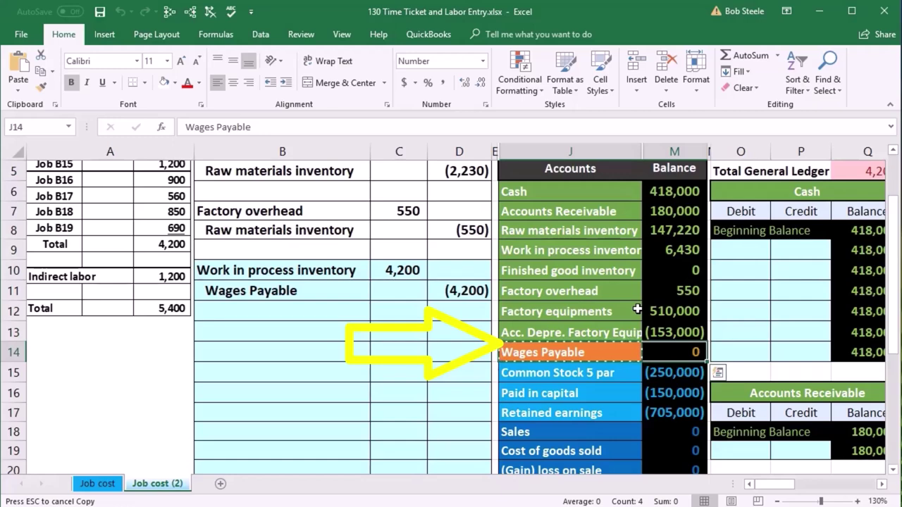
pyautogui.press('Right')
pyautogui.press('Right')
pyautogui.press('Right')
pyautogui.press('Right')
pyautogui.press('Right')
pyautogui.press('Right')
pyautogui.press('Right')
pyautogui.press('Right')
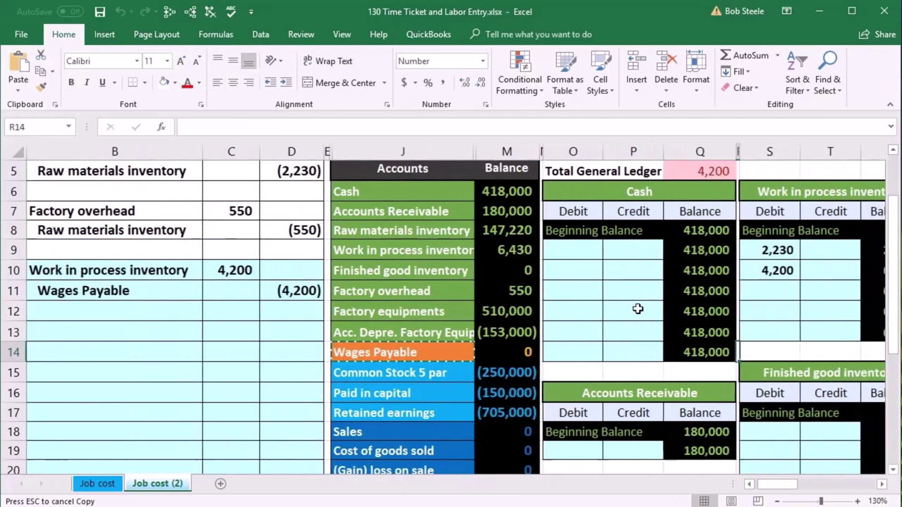
pyautogui.press('Right')
pyautogui.press('Right')
pyautogui.press('Right')
pyautogui.press('Right')
pyautogui.press('Right')
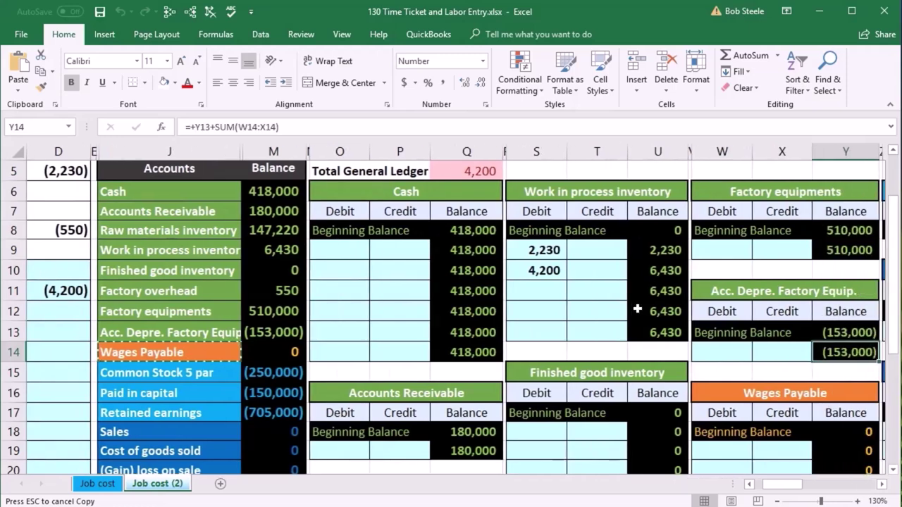
pyautogui.press('Down')
pyautogui.press('Down')
pyautogui.press('Down')
pyautogui.press('Down')
pyautogui.press('Down')
pyautogui.press('Left')
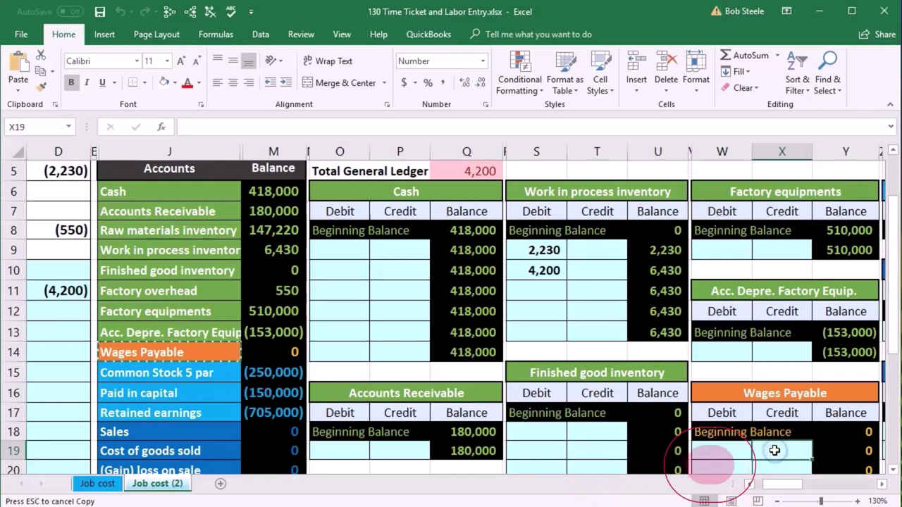
pyautogui.write('=')
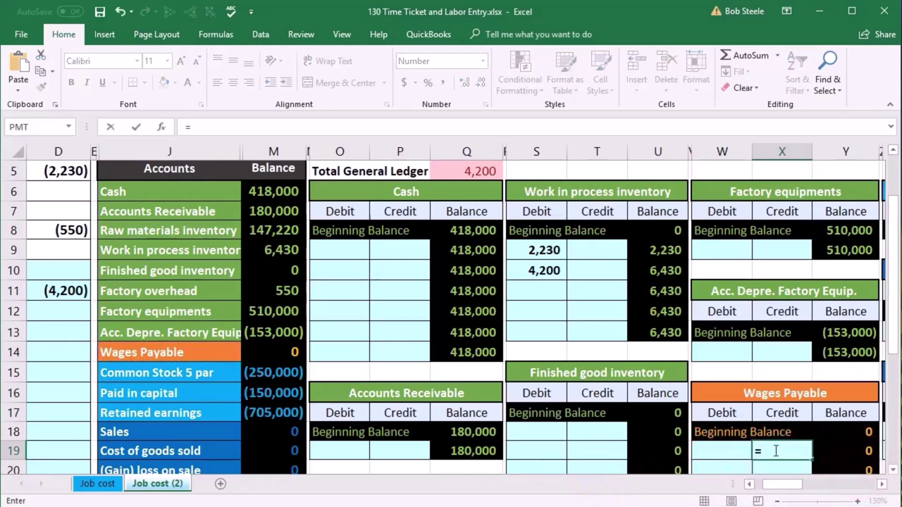
pyautogui.press('Left')
pyautogui.press('Left')
pyautogui.press('Left')
pyautogui.press('Left')
pyautogui.press('Left')
pyautogui.press('Left')
pyautogui.press('Left')
pyautogui.press('Left')
pyautogui.press('Left')
pyautogui.press('Left')
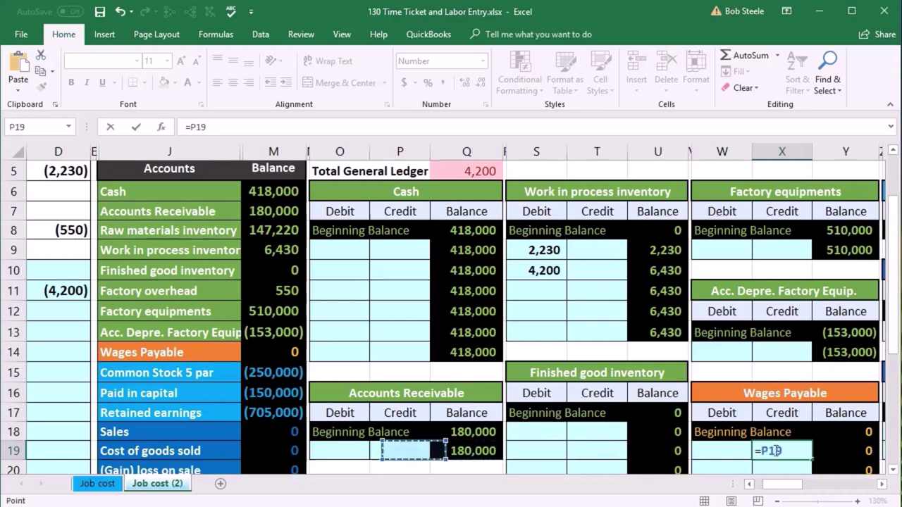
pyautogui.press('Left')
pyautogui.press('Left')
pyautogui.press('Left')
pyautogui.press('Left')
pyautogui.press('Left')
pyautogui.press('Left')
pyautogui.press('Up')
pyautogui.press('Up')
pyautogui.press('Up')
pyautogui.press('Up')
pyautogui.press('Up')
pyautogui.press('Up')
pyautogui.press('Up')
pyautogui.press('Up')
pyautogui.press('Right')
pyautogui.press('Right')
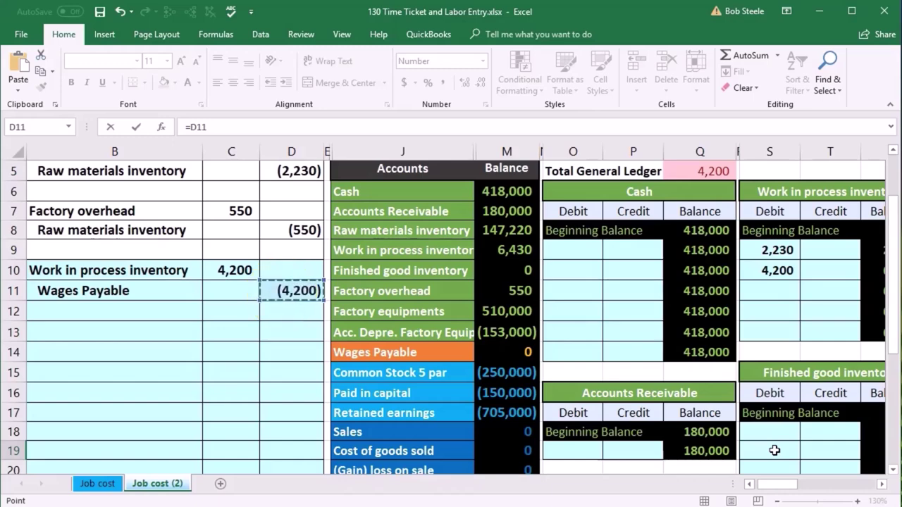
pyautogui.press('Return')
# Trace the dependents of the Wages Payable ending balance in Y20
pyautogui.press('Right')
pyautogui.press('Right')
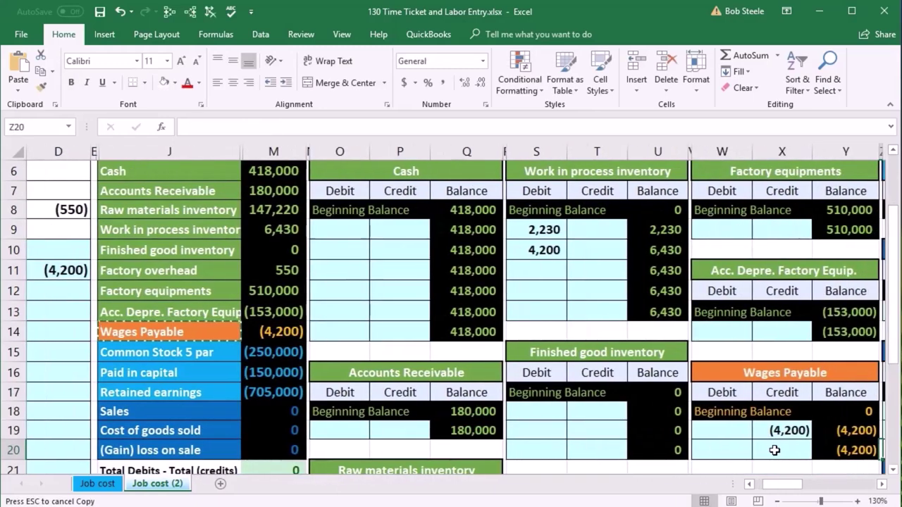
pyautogui.scroll(-1, 856, 422)
pyautogui.click(849, 412)
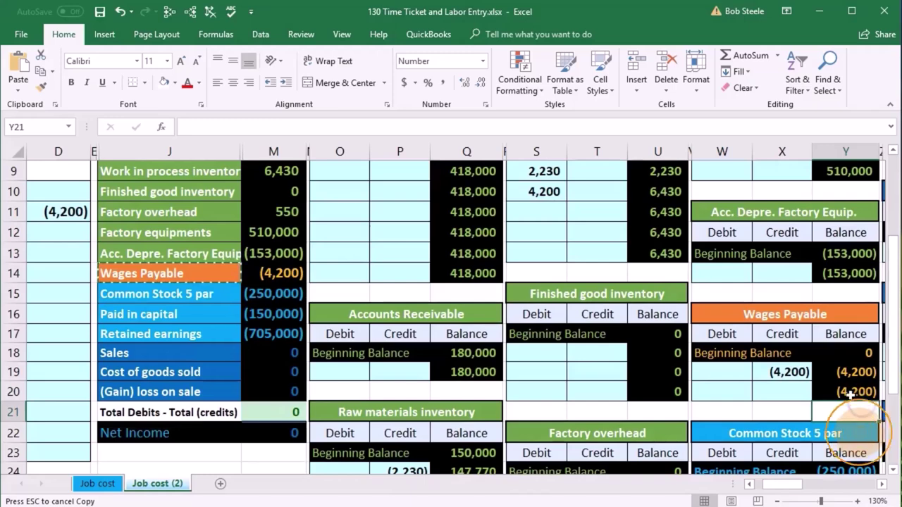
pyautogui.click(851, 392)
pyautogui.click(191, 13)
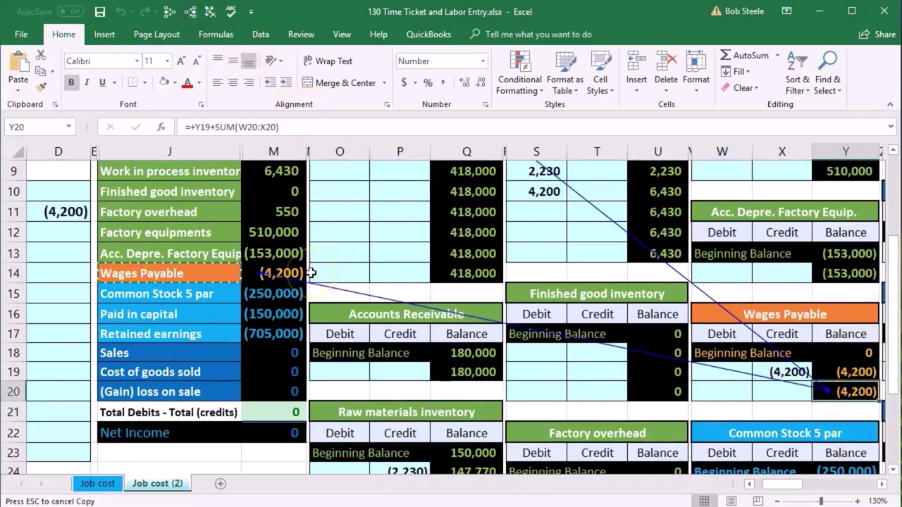
# Examine the formula for Total Debits - Total (credits) in M21 of the trial balance
pyautogui.click(256, 412)
pyautogui.scroll(1, 255, 414)
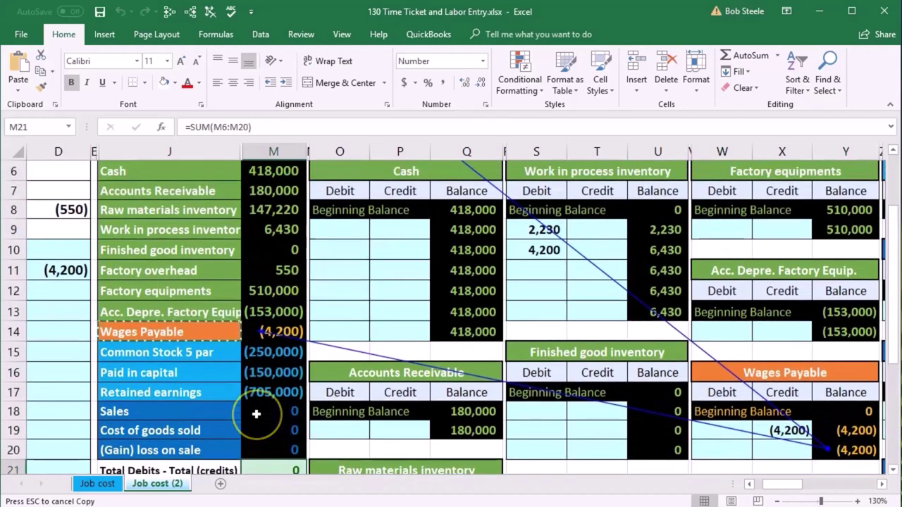
pyautogui.scroll(-1, 255, 414)
pyautogui.doubleClick(257, 413)
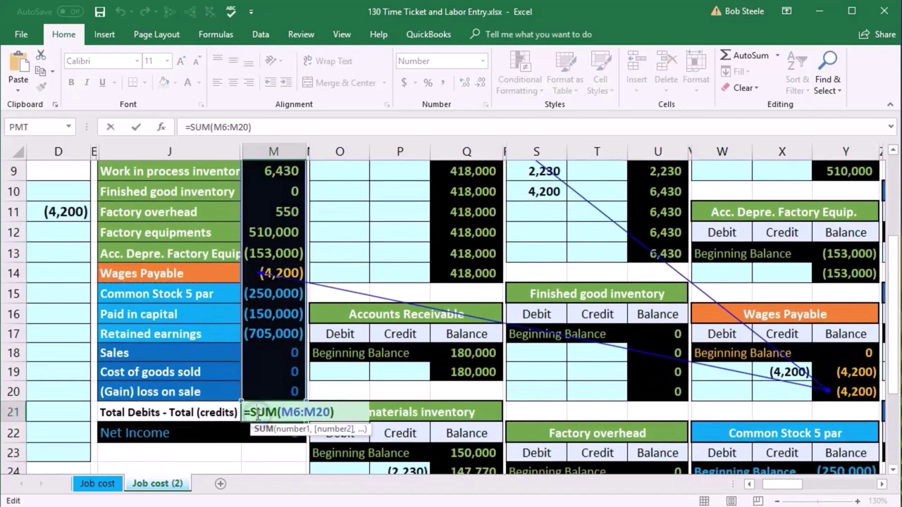
pyautogui.press('Return')
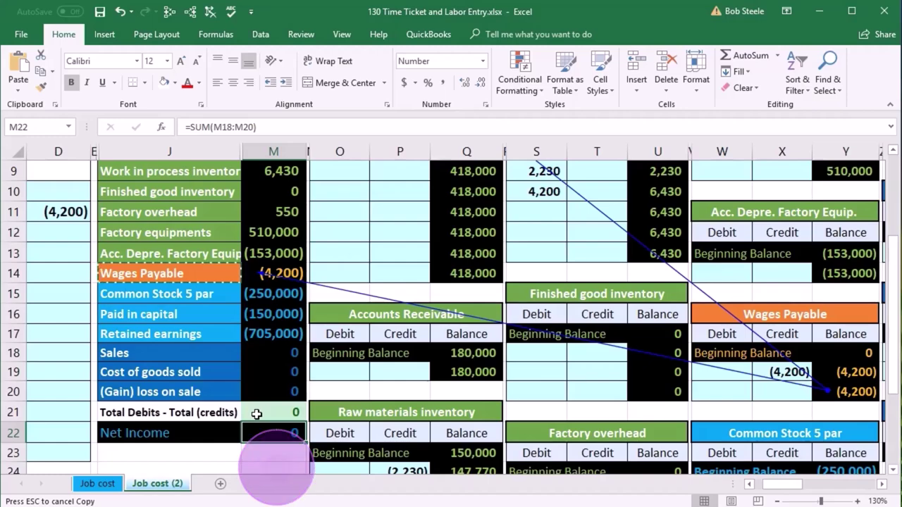
# Return to the journal entries and remove the trace arrows from the worksheet
pyautogui.scroll(1, 256, 414)
pyautogui.click(748, 484)
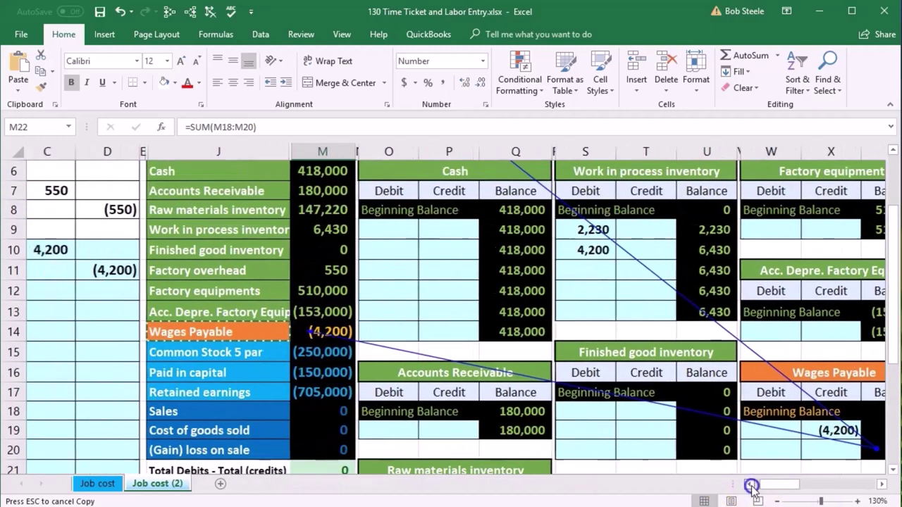
pyautogui.click(749, 484)
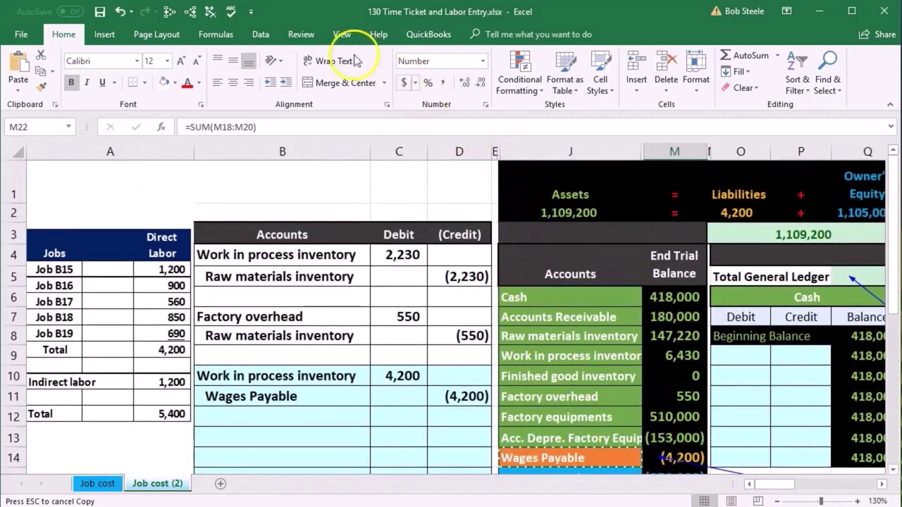
pyautogui.click(210, 11)
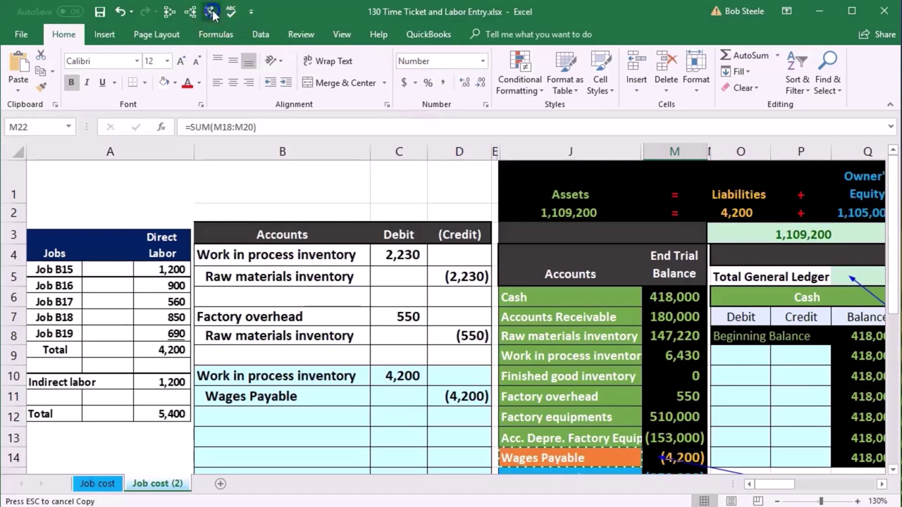
# Compare the Work in process inventory balance in M9 of the trial balance with its general ledger account
pyautogui.click(675, 357)
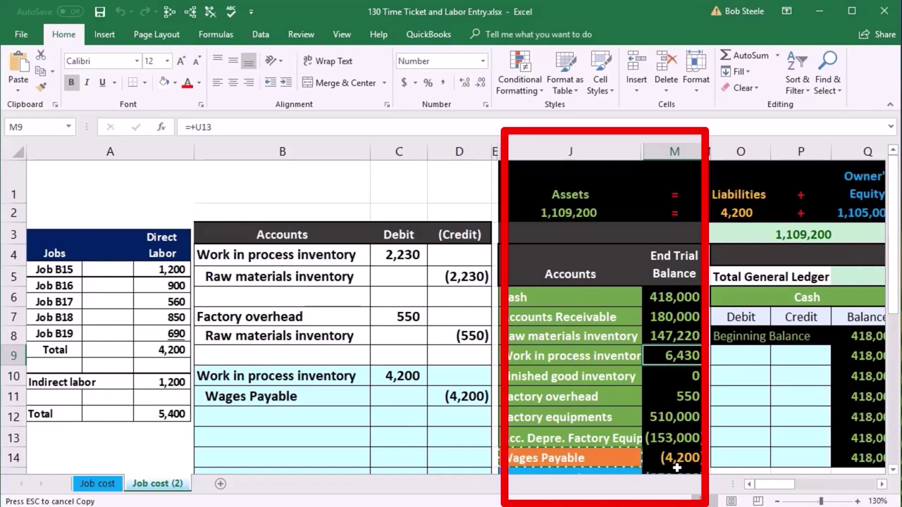
pyautogui.press('Right')
pyautogui.press('Right')
pyautogui.press('Right')
pyautogui.press('Right')
pyautogui.press('Right')
pyautogui.press('Right')
pyautogui.press('Right')
pyautogui.press('Right')
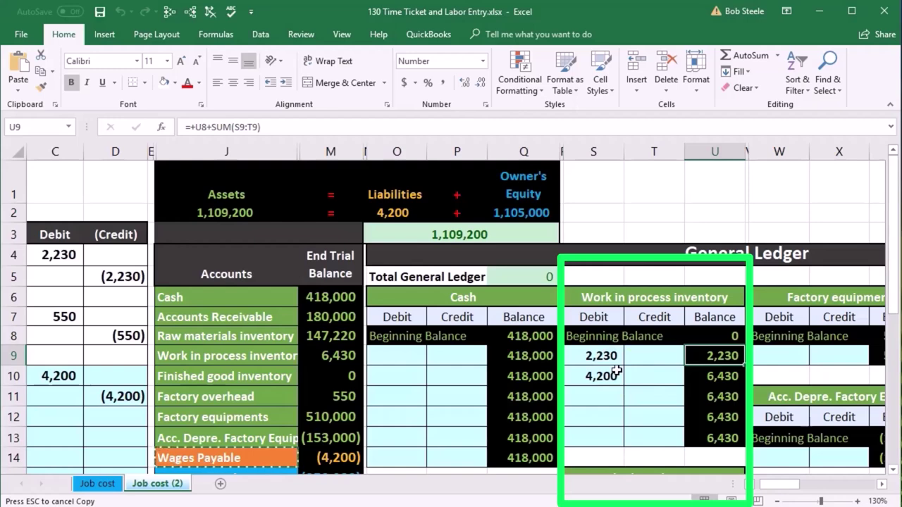
pyautogui.click(355, 318)
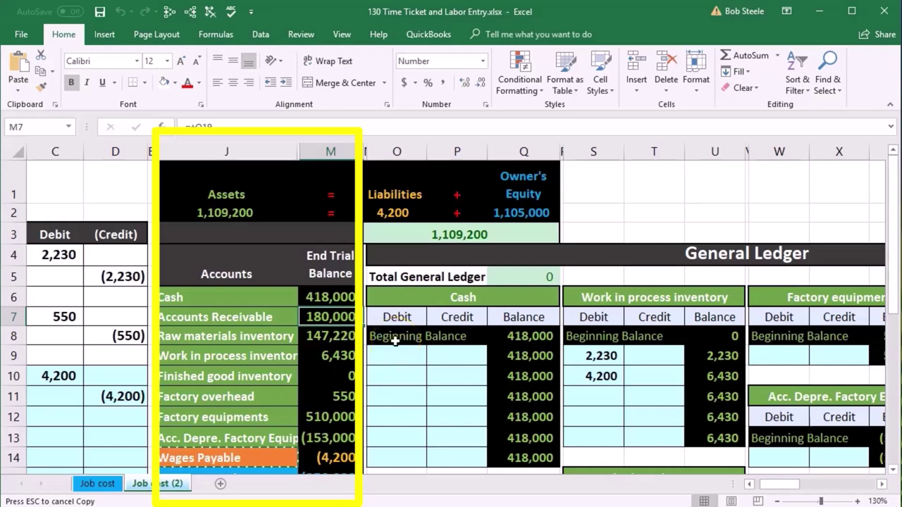
pyautogui.click(350, 360)
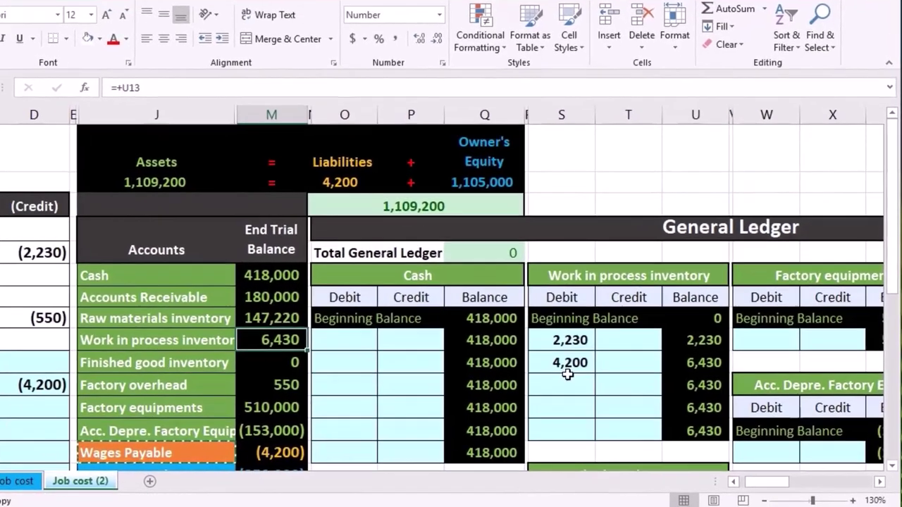
# Copy the direct labor summary picture from column A and paste it below the Job B16 record, starting in column AF
pyautogui.press('Left')
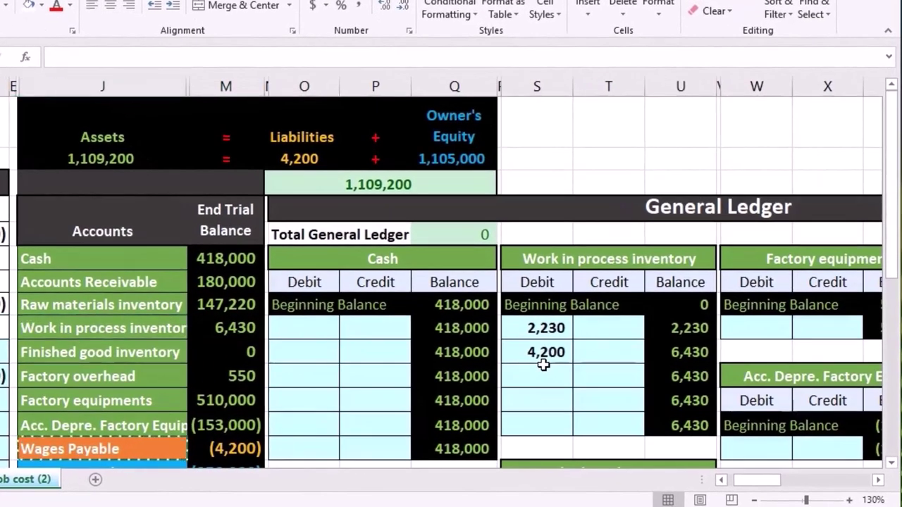
pyautogui.press('Home')
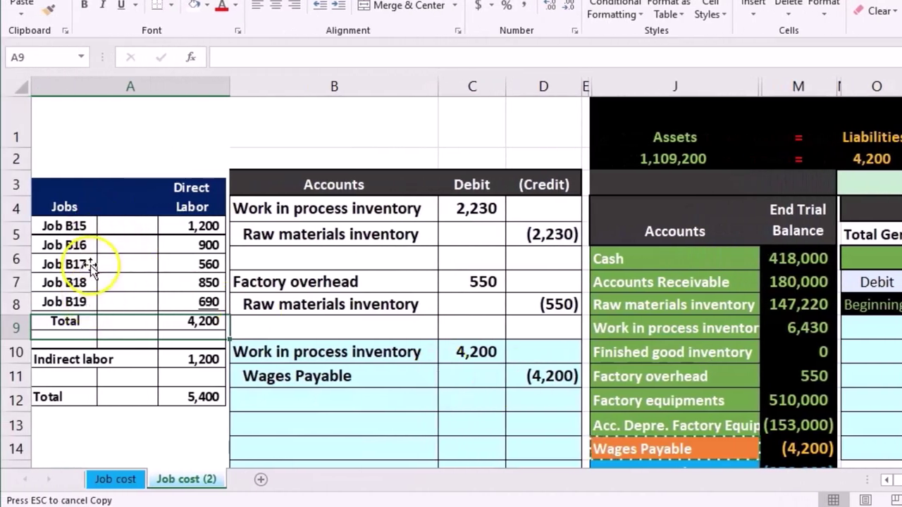
pyautogui.click(90, 265)
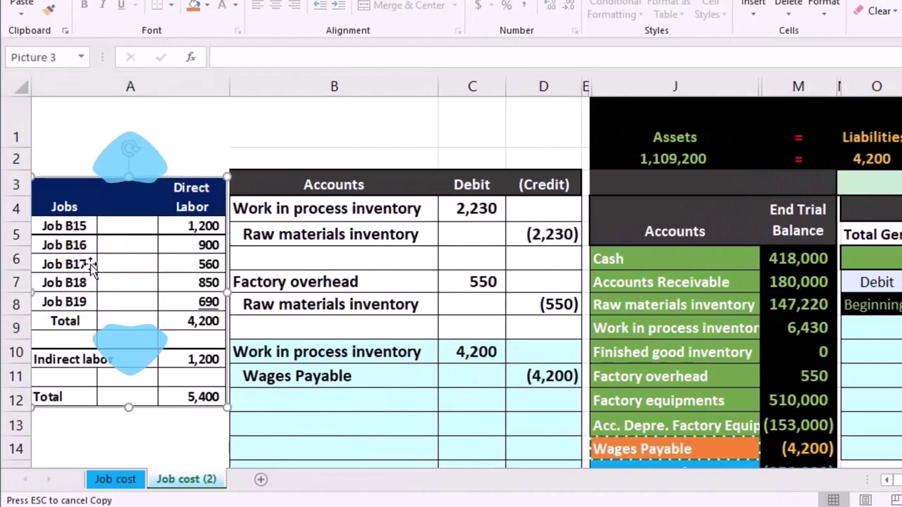
pyautogui.rightClick(90, 263)
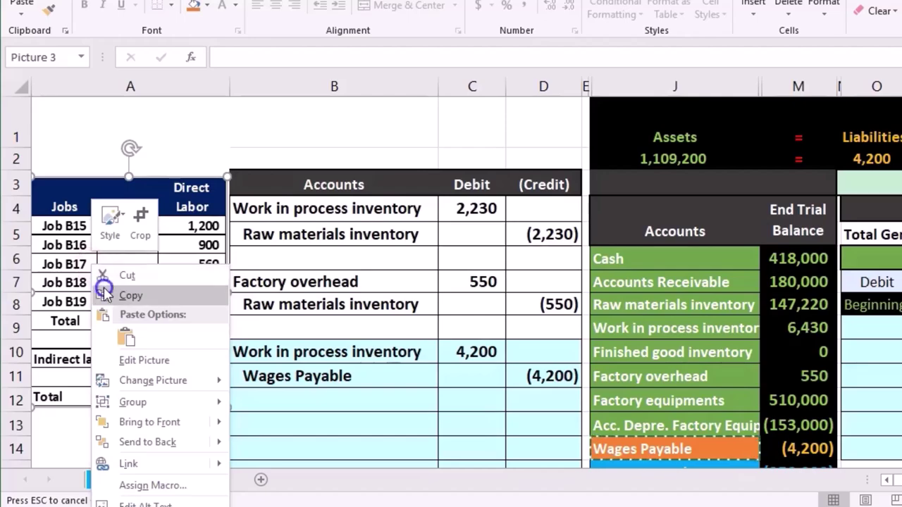
pyautogui.click(105, 287)
pyautogui.click(901, 481)
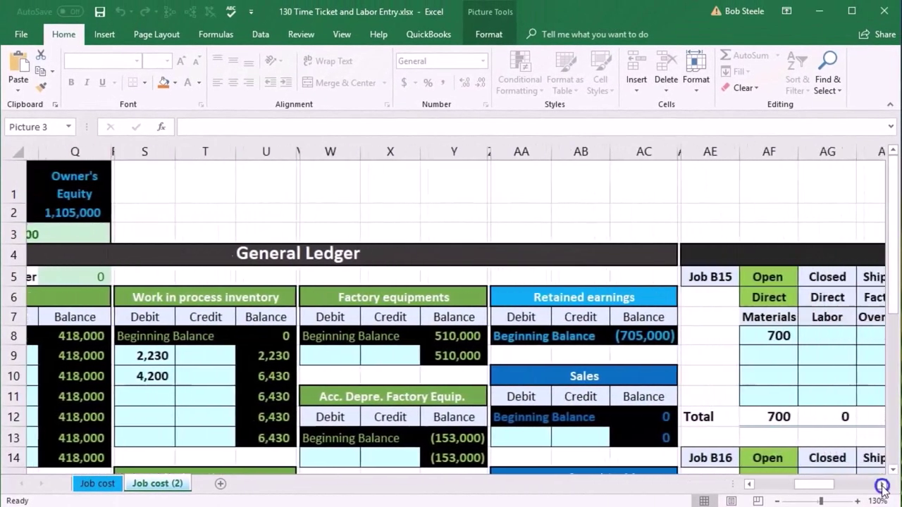
pyautogui.moveTo(882, 485); pyautogui.dragTo(882, 485)
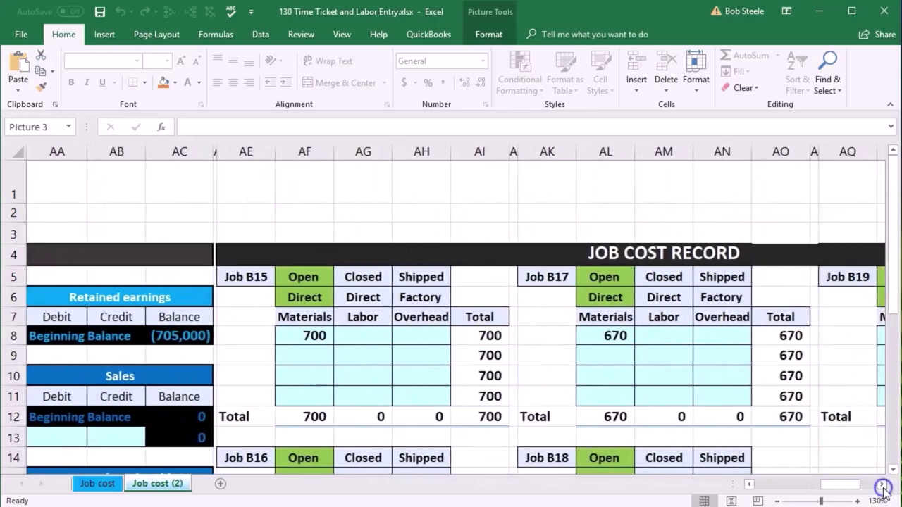
pyautogui.click(882, 485)
pyautogui.scroll(-3, 846, 443)
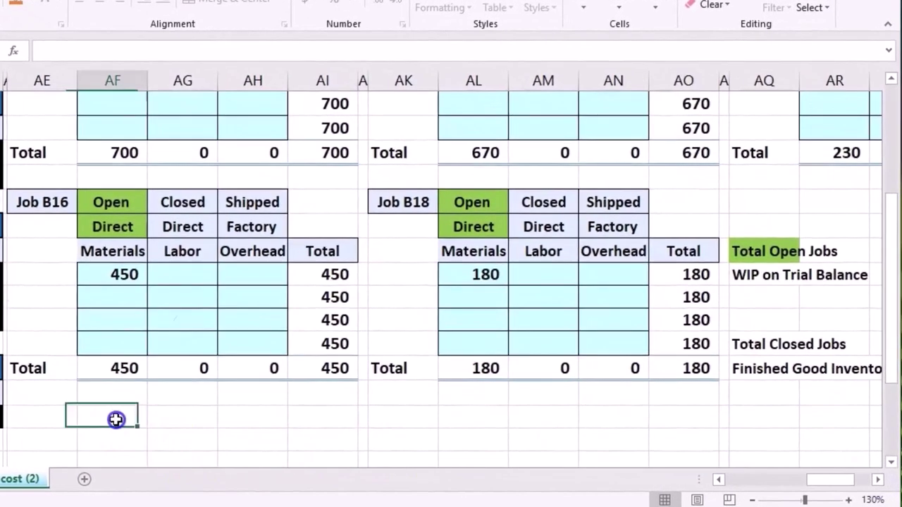
pyautogui.rightClick(159, 424)
pyautogui.click(200, 145)
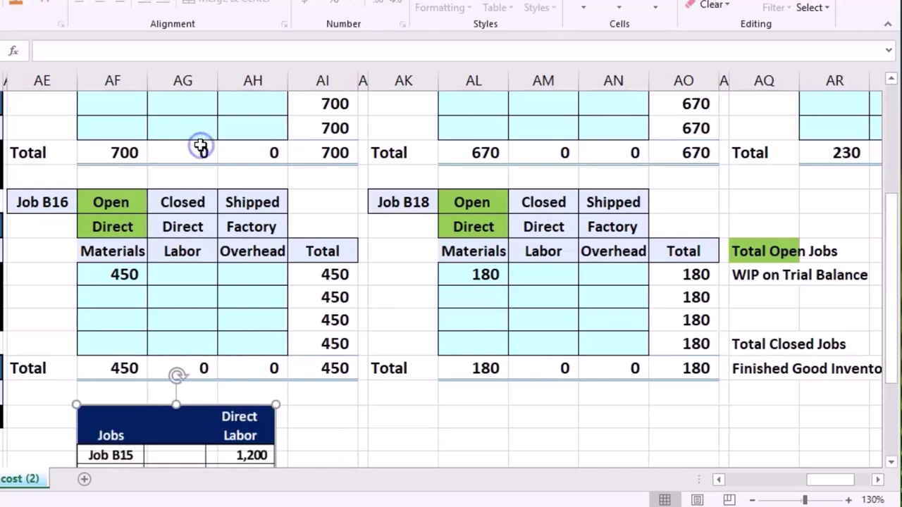
# Enter 1,200 of direct labor for Job B15 in AG9 of the job cost record
pyautogui.scroll(-2, 224, 200)
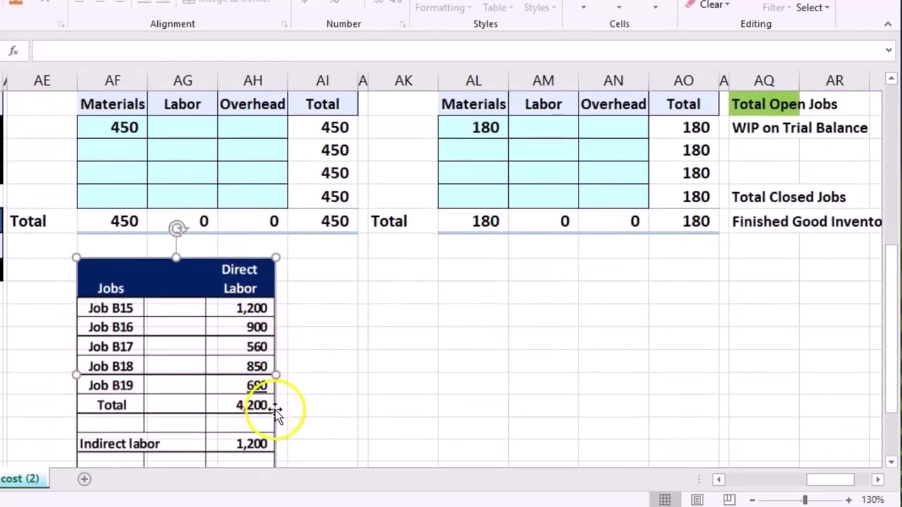
pyautogui.scroll(2, 155, 314)
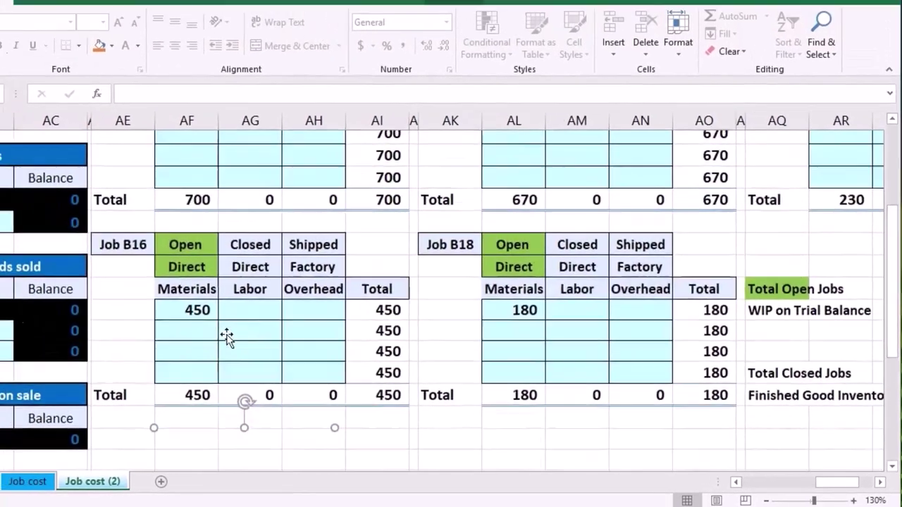
pyautogui.scroll(2, 227, 337)
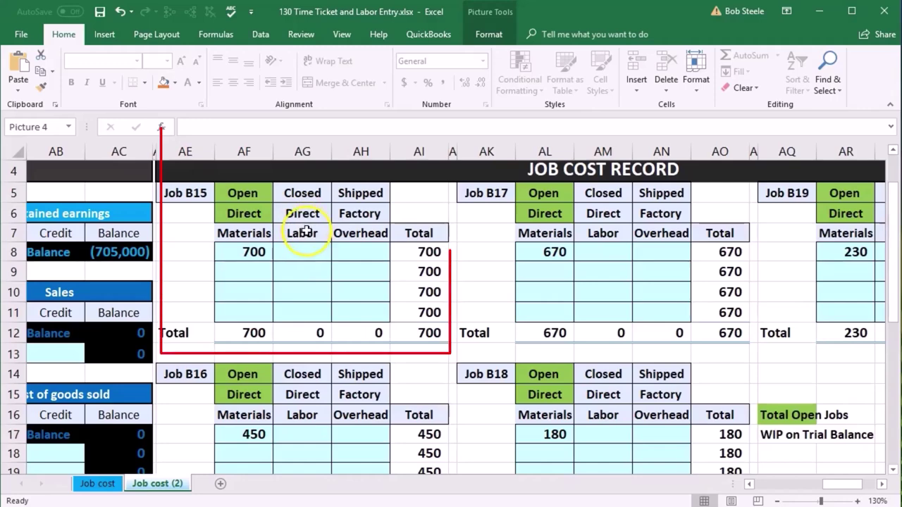
pyautogui.click(305, 274)
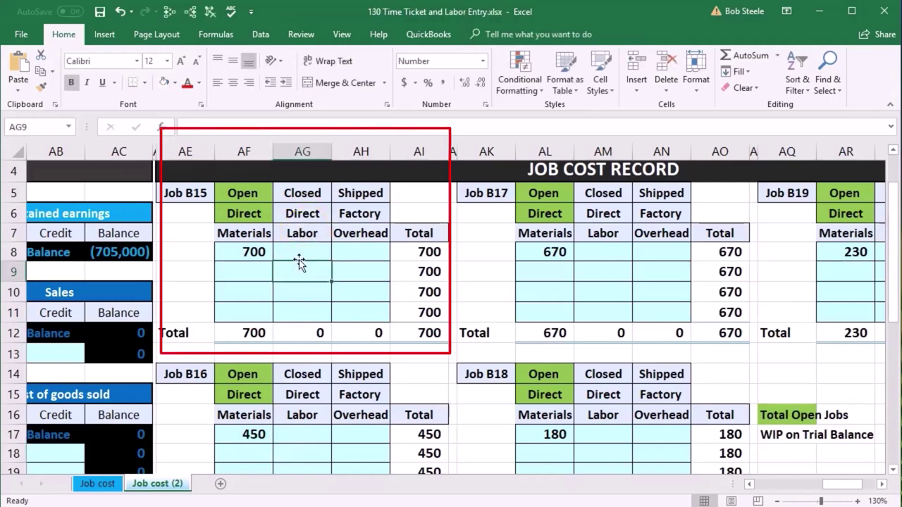
pyautogui.write('1,200')
pyautogui.press('Return')
# Enter 900 of direct labor for Job B16 in AG18 of the job cost record
pyautogui.scroll(-3, 302, 317)
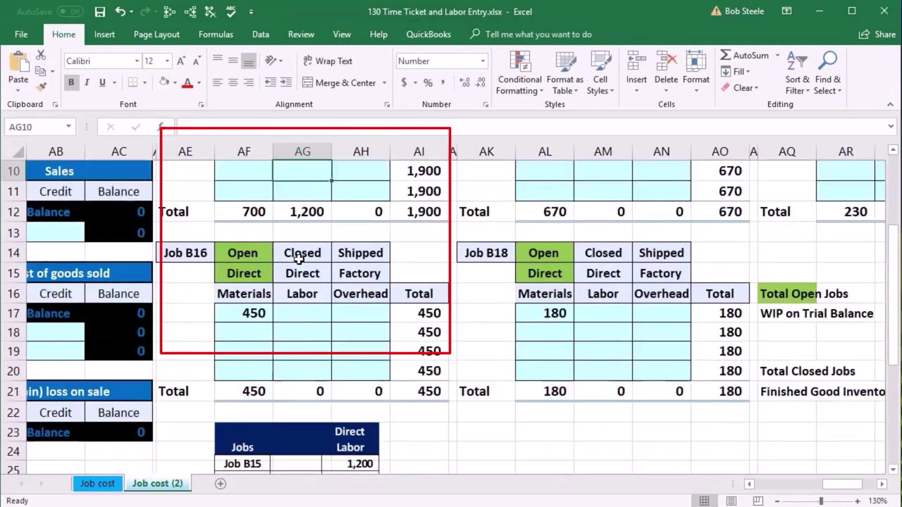
pyautogui.scroll(1, 366, 422)
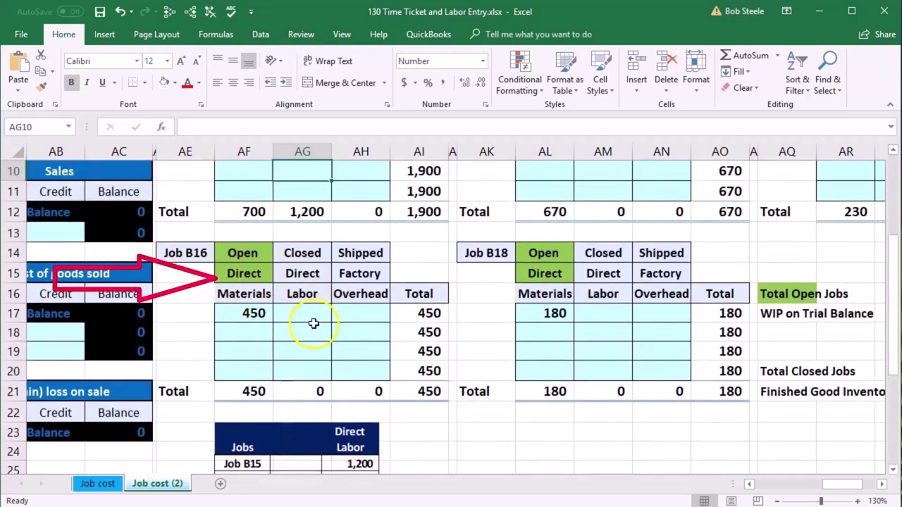
pyautogui.click(313, 325)
pyautogui.write('900')
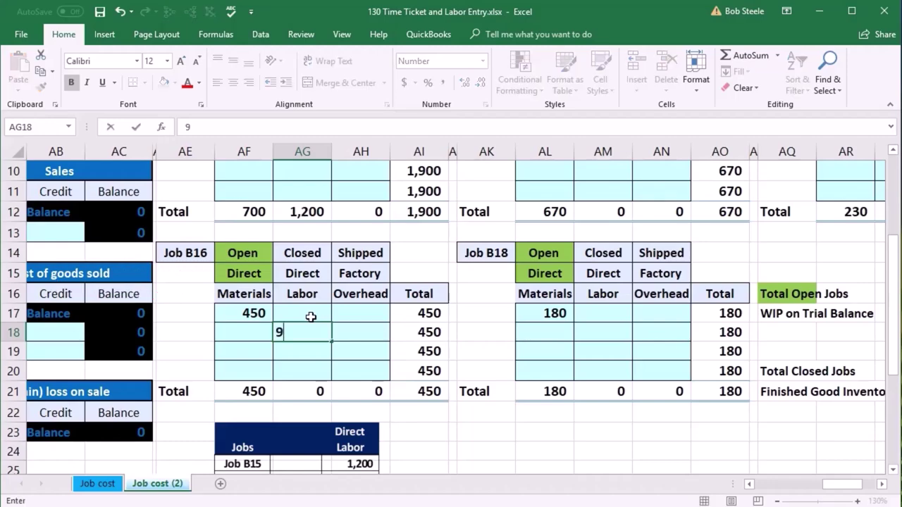
pyautogui.press('Return')
# Enter 560 of direct labor for Job B17 in AM9 of the job cost record
pyautogui.scroll(-1, 300, 420)
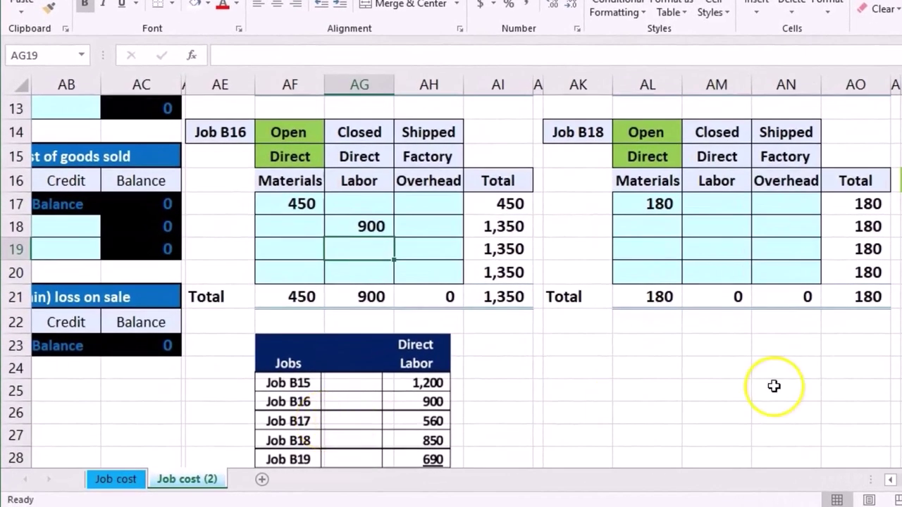
pyautogui.scroll(3, 772, 385)
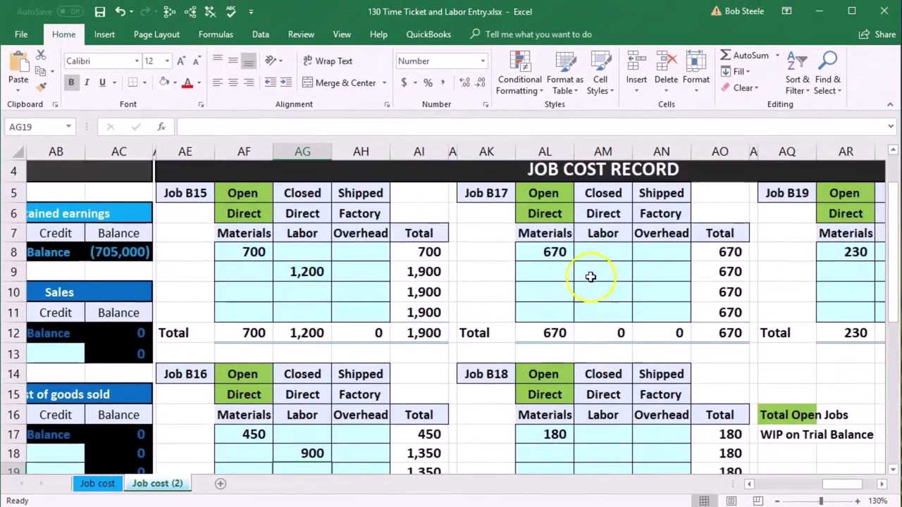
pyautogui.click(590, 274)
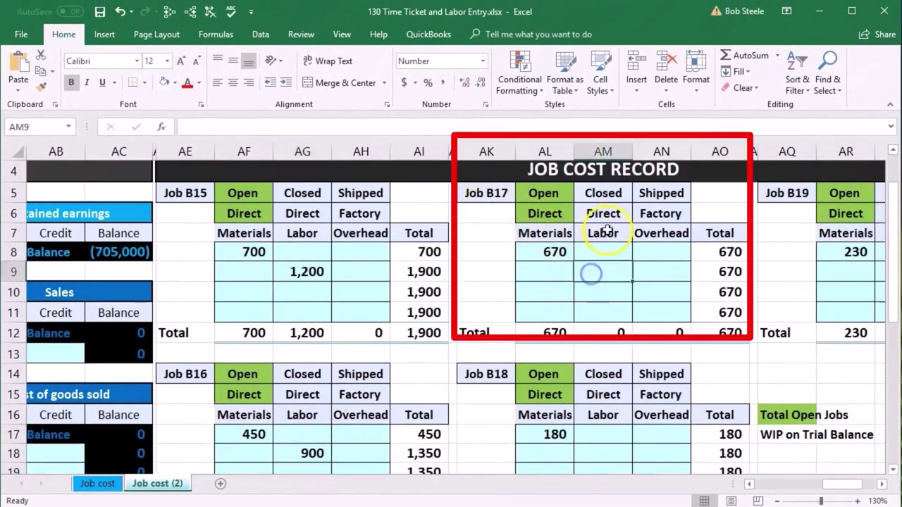
pyautogui.write('560')
pyautogui.press('Return')
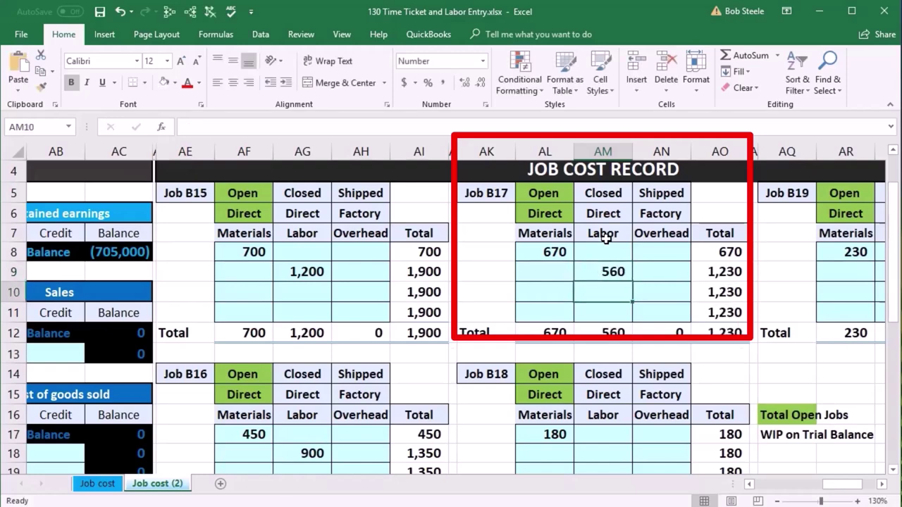
# Enter 850 of direct labor for Job B18 in AM18 of the job cost record
pyautogui.scroll(-3, 585, 289)
pyautogui.scroll(-3, 584, 289)
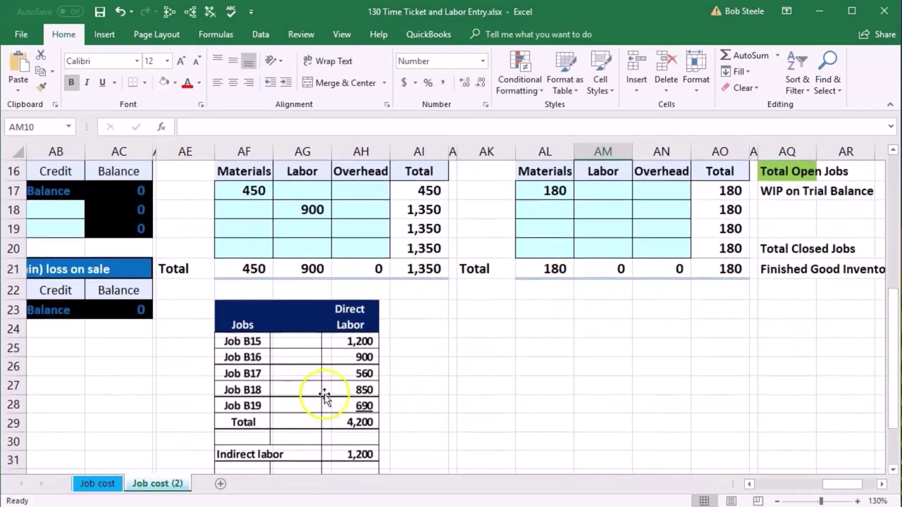
pyautogui.scroll(2, 539, 368)
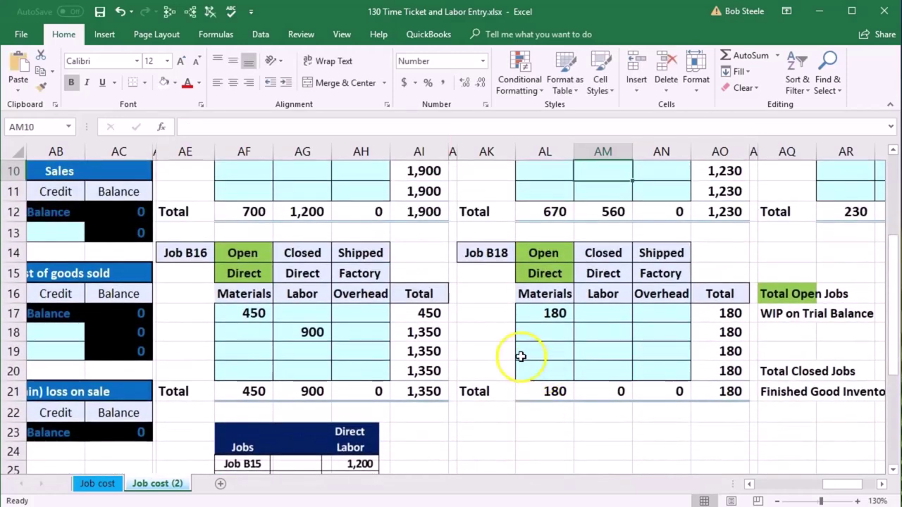
pyautogui.click(615, 333)
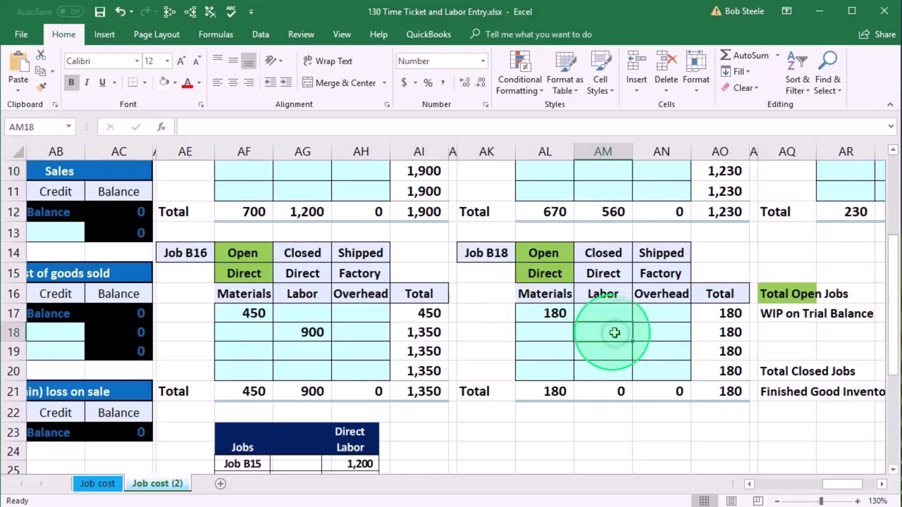
pyautogui.write('850')
pyautogui.press('Return')
# Enter 690 of direct labor for Job B19 in AS9 of the job cost record
pyautogui.scroll(-2, 551, 392)
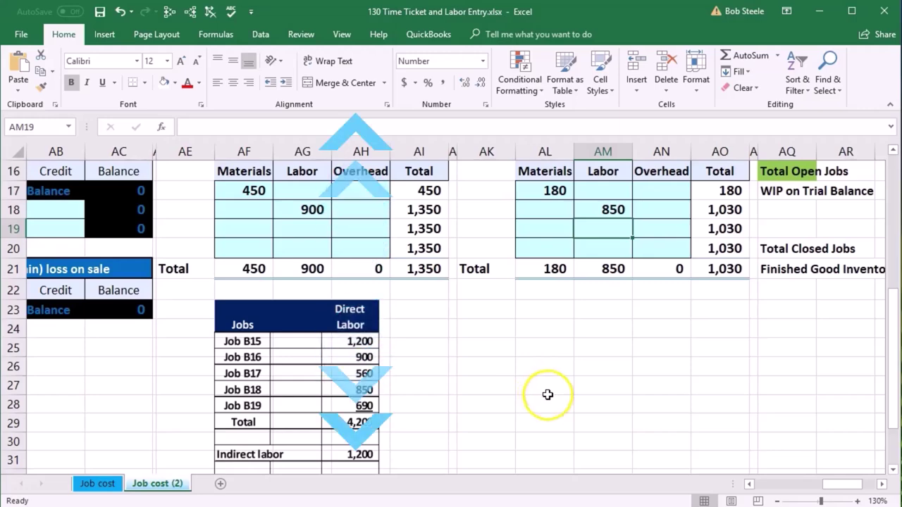
pyautogui.scroll(3, 605, 424)
pyautogui.hscroll(2, 870, 451)
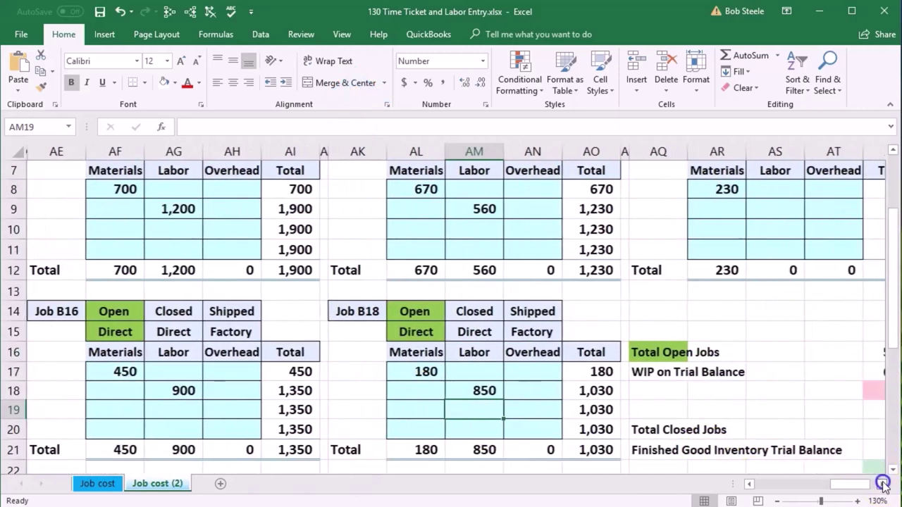
pyautogui.scroll(1, 858, 420)
pyautogui.click(786, 274)
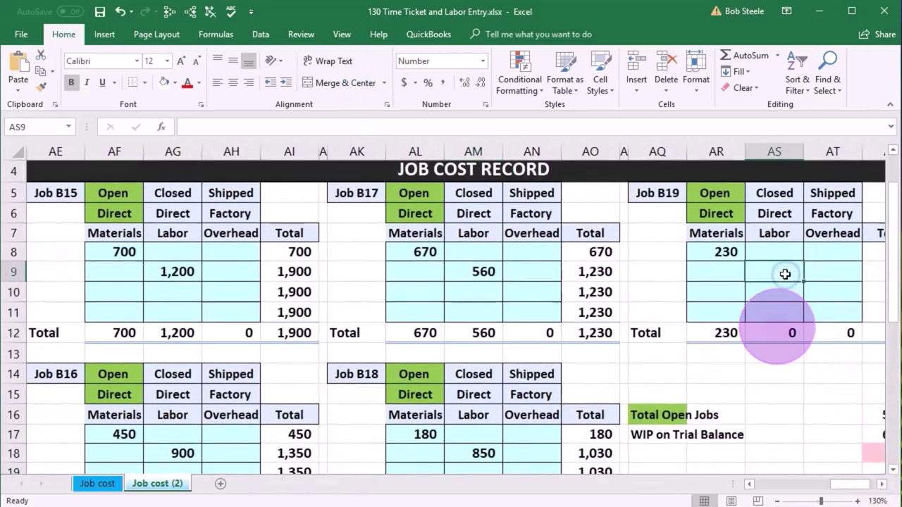
pyautogui.write('690')
pyautogui.press('Return')
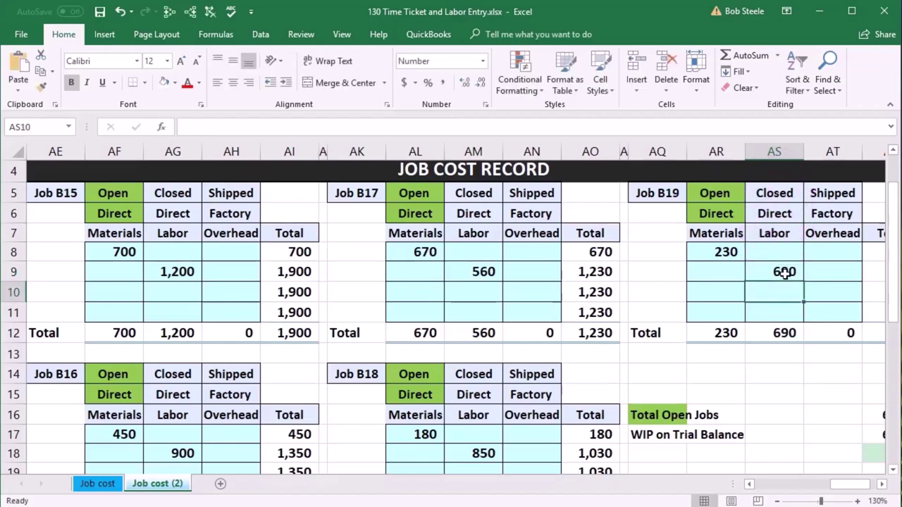
# Examine how Job B17's materials and labor costs feed its running total in column AO and the labor total in AM12
pyautogui.press('Right')
pyautogui.press('Right')
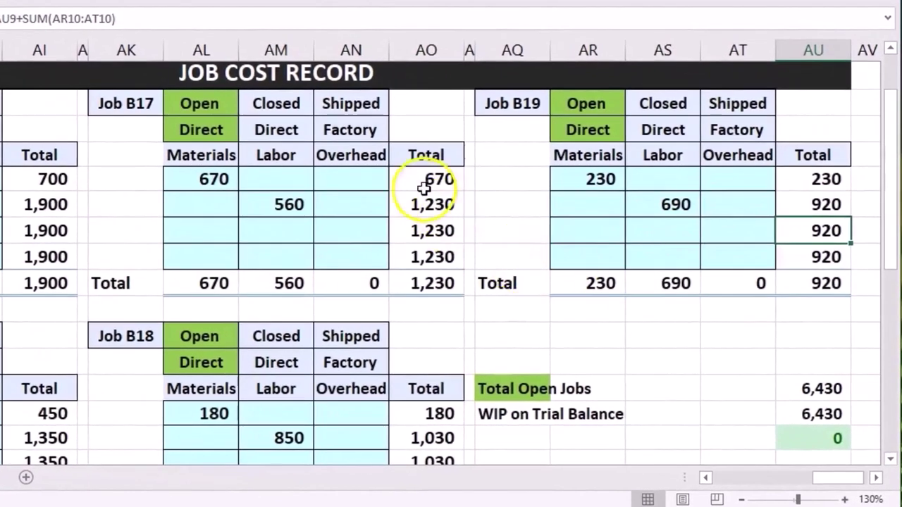
pyautogui.click(229, 182)
pyautogui.click(258, 203)
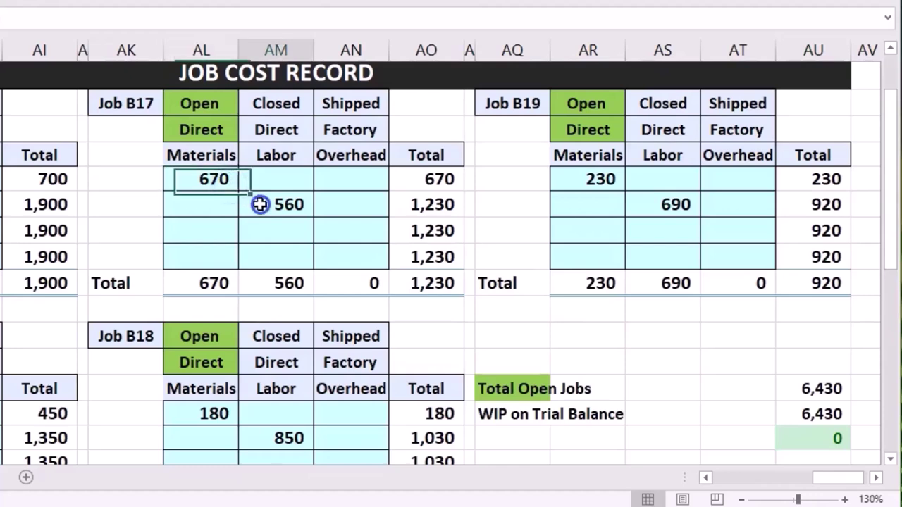
pyautogui.moveTo(232, 185); pyautogui.dragTo(252, 208)
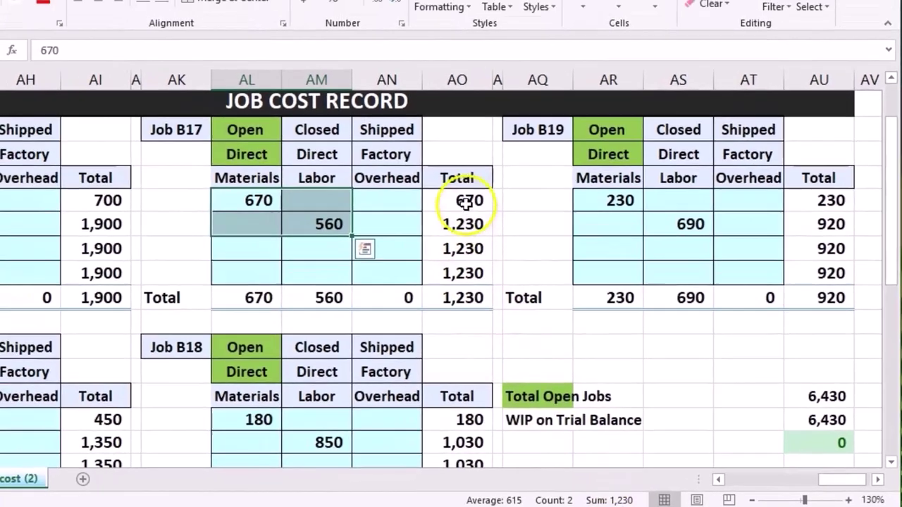
pyautogui.doubleClick(436, 179)
pyautogui.press('Return')
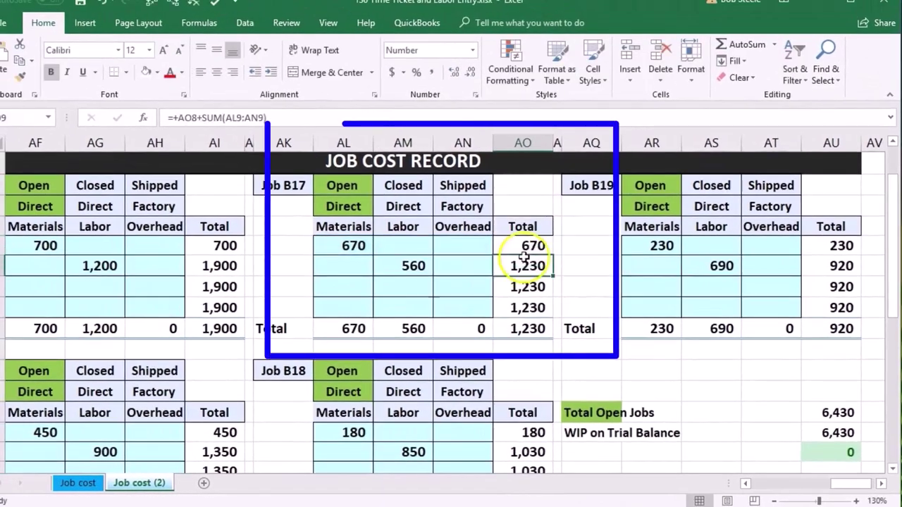
pyautogui.doubleClick(413, 328)
pyautogui.press('Return')
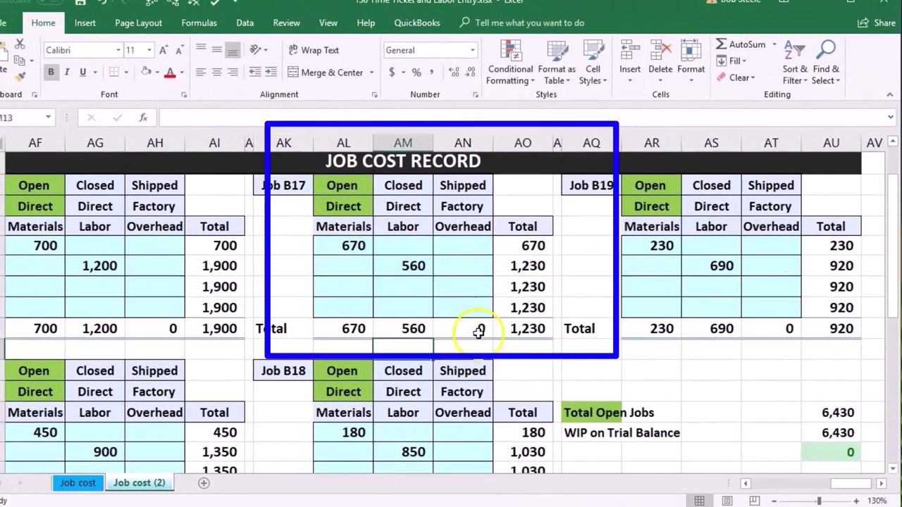
# Examine Job B17's total in AO12 and trace the precedents of the Total Open Jobs formula in AU16 back to the individual job totals
pyautogui.click(513, 329)
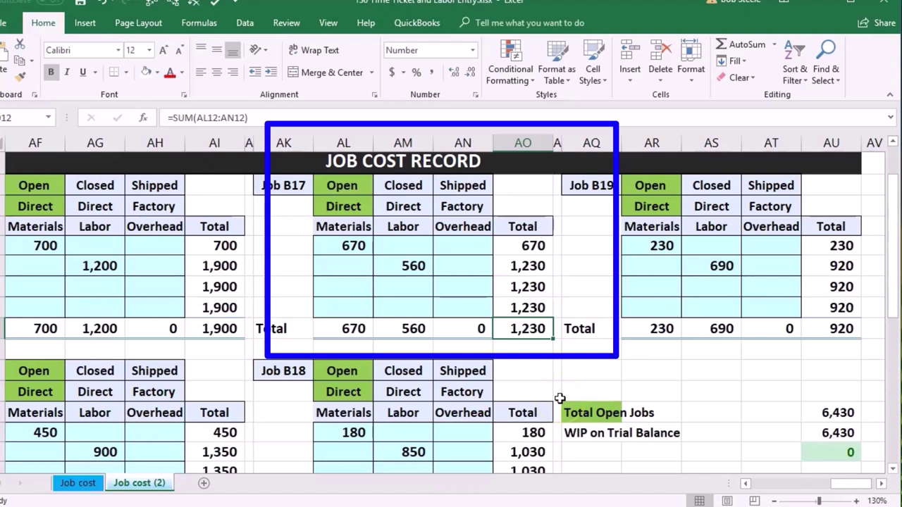
pyautogui.click(233, 328)
pyautogui.click(522, 331)
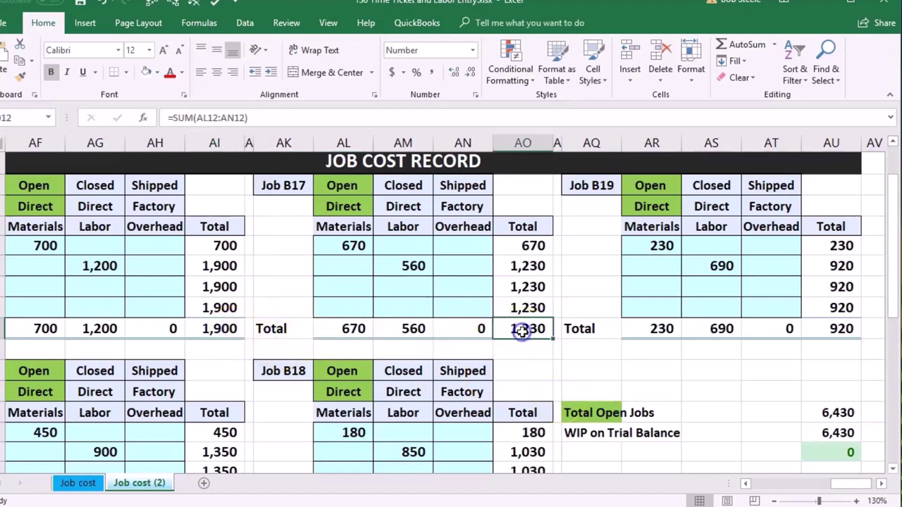
pyautogui.doubleClick(819, 409)
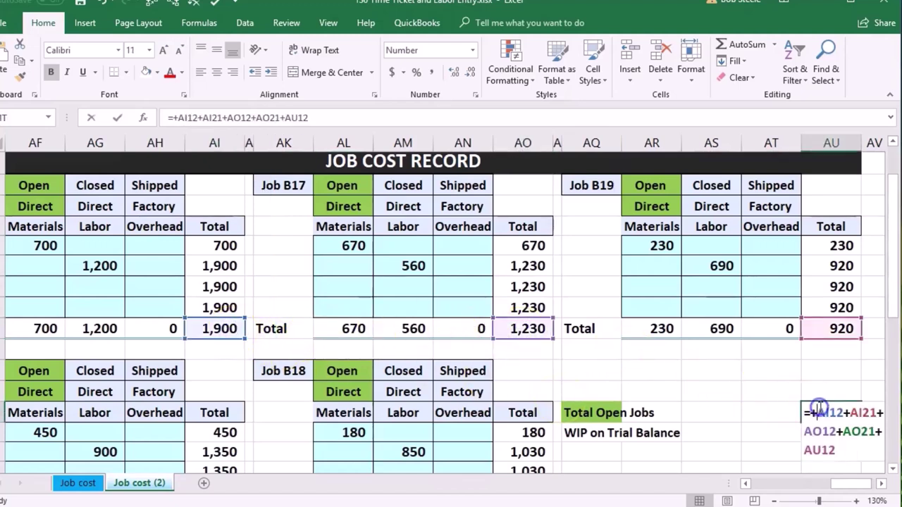
pyautogui.scroll(-1, 737, 385)
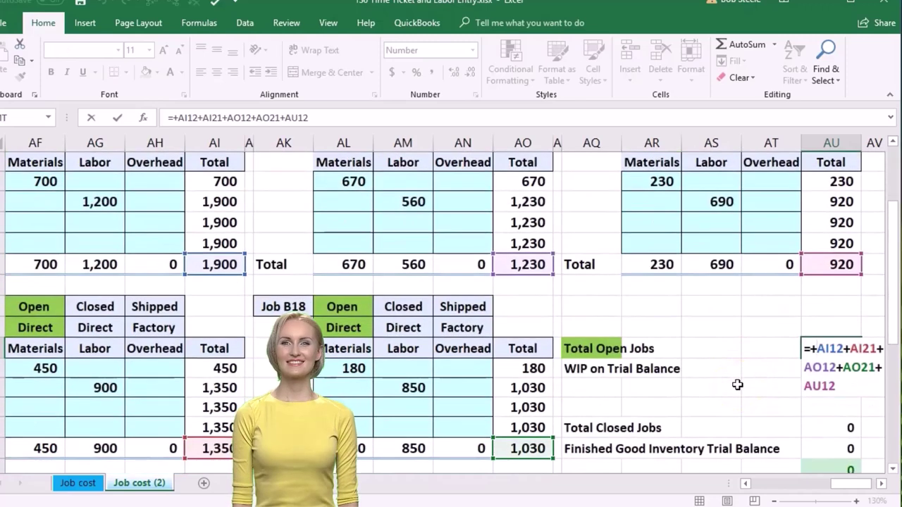
pyautogui.press('Return')
pyautogui.click(821, 346)
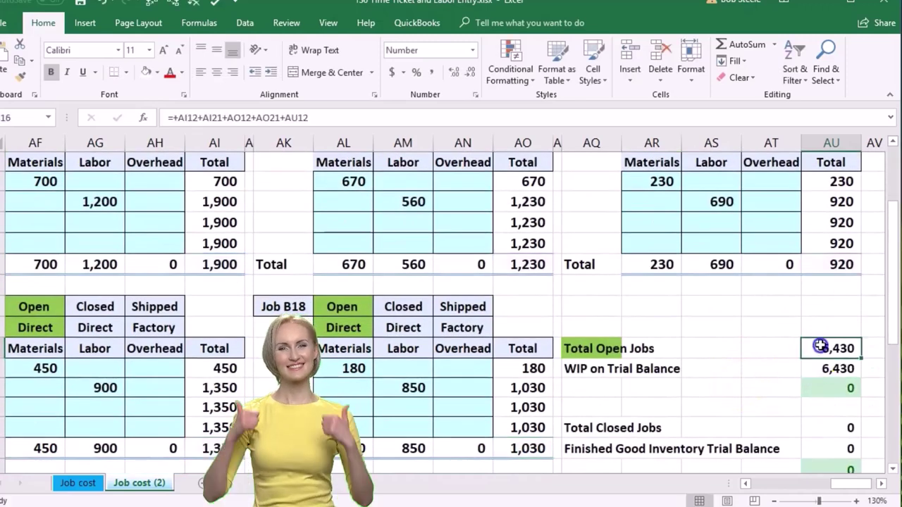
pyautogui.click(151, 5)
pyautogui.scroll(-1, 455, 266)
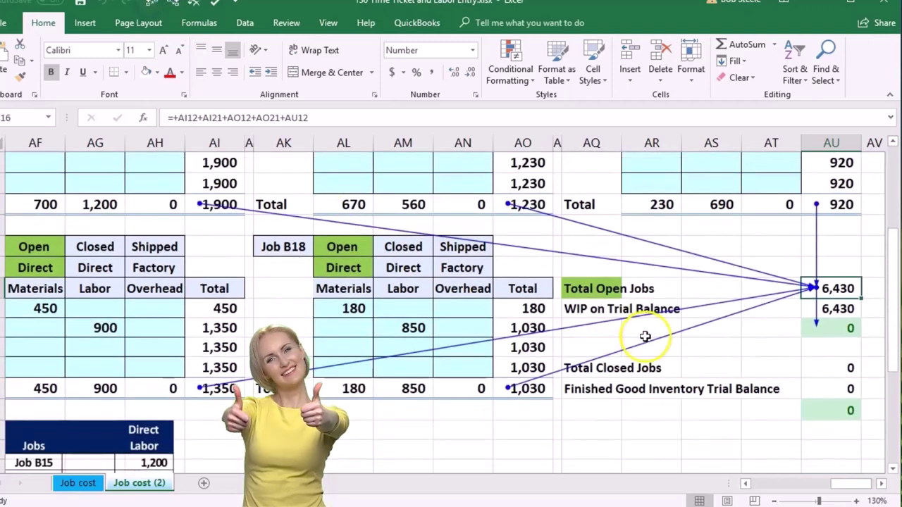
# Trace WIP on Trial Balance in AU17 back to M9 and the Work in process ledger balance in U13, and remove the trace arrows
pyautogui.click(833, 310)
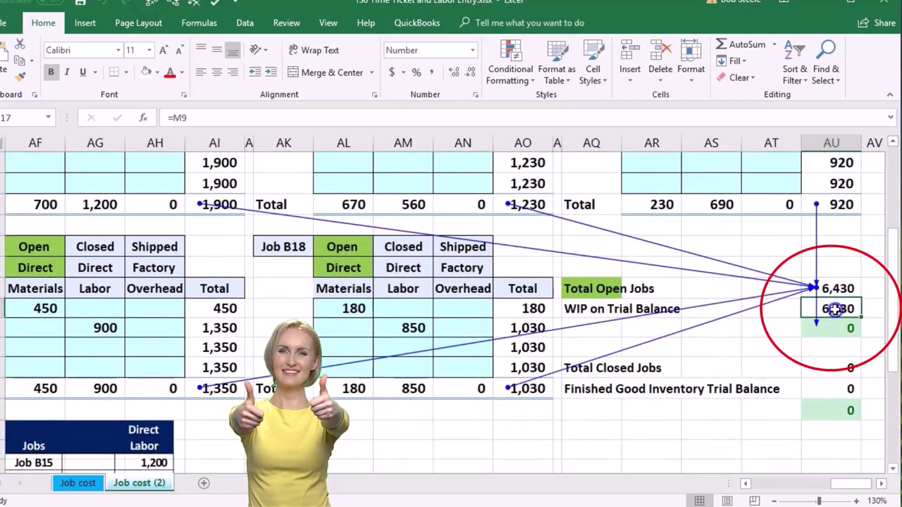
pyautogui.click(158, 5)
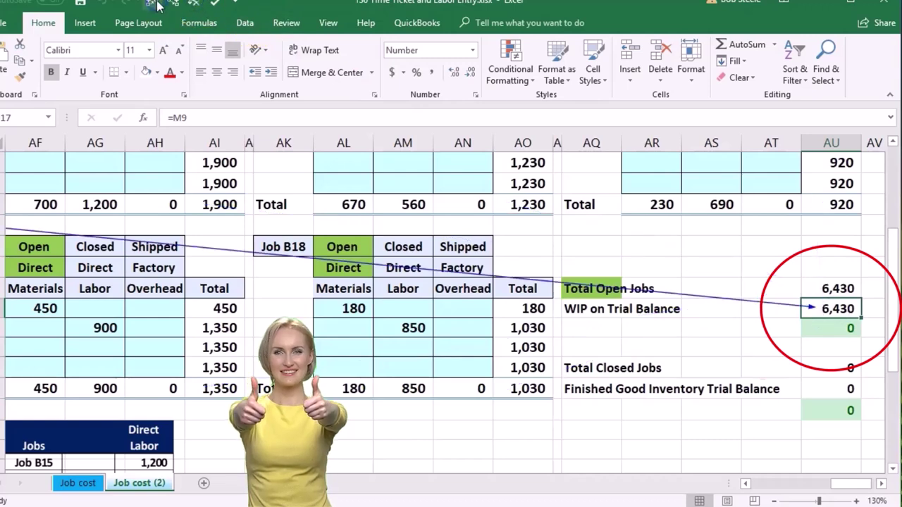
pyautogui.click(746, 485)
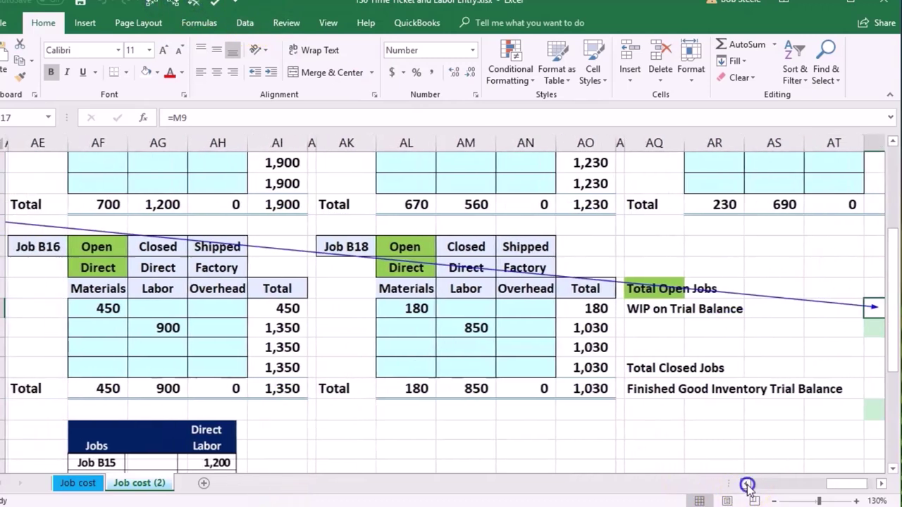
pyautogui.moveTo(745, 485); pyautogui.dragTo(747, 486)
pyautogui.scroll(2, 204, 426)
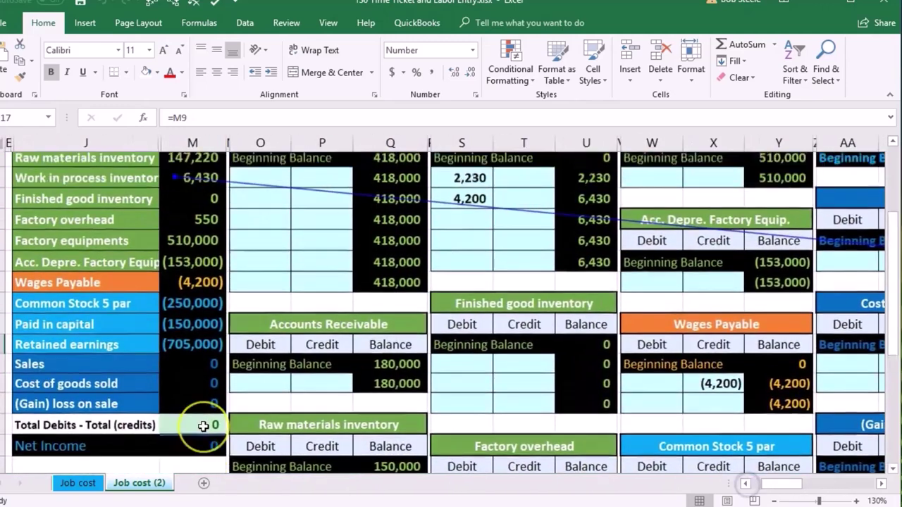
pyautogui.click(575, 349)
pyautogui.click(212, 265)
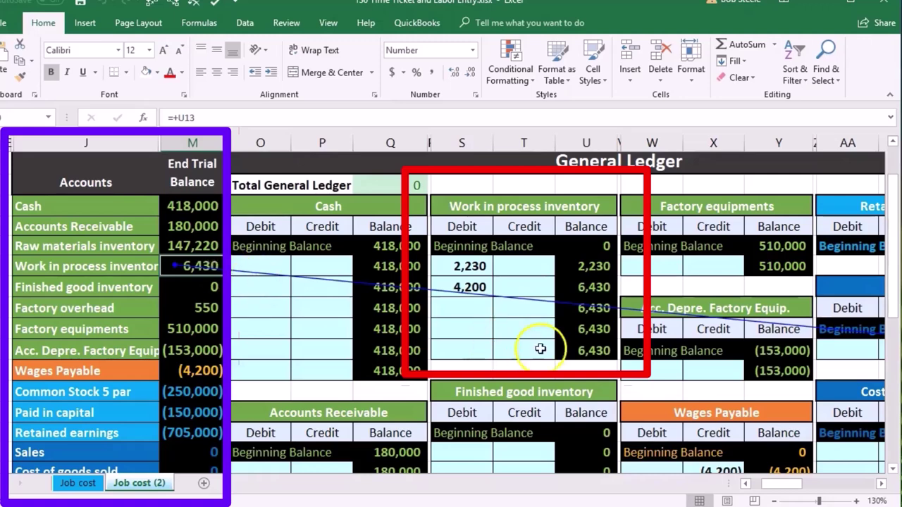
pyautogui.click(589, 349)
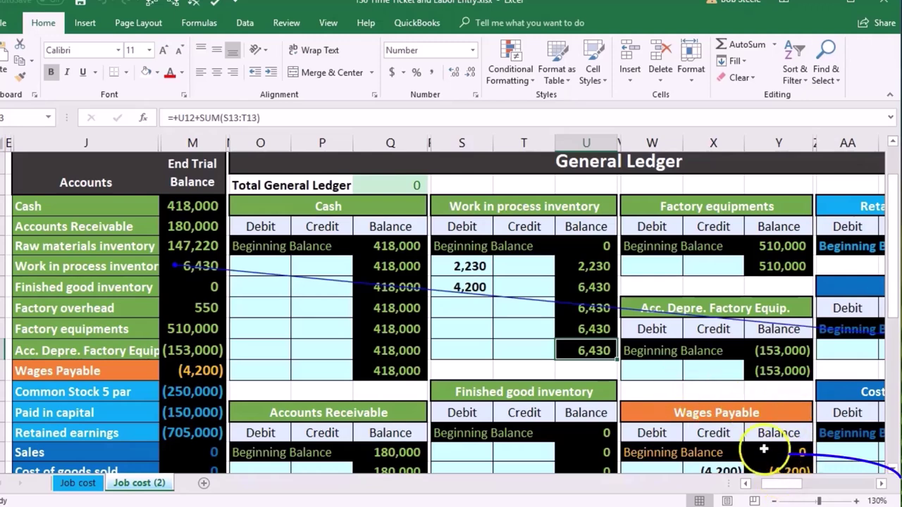
pyautogui.click(193, 6)
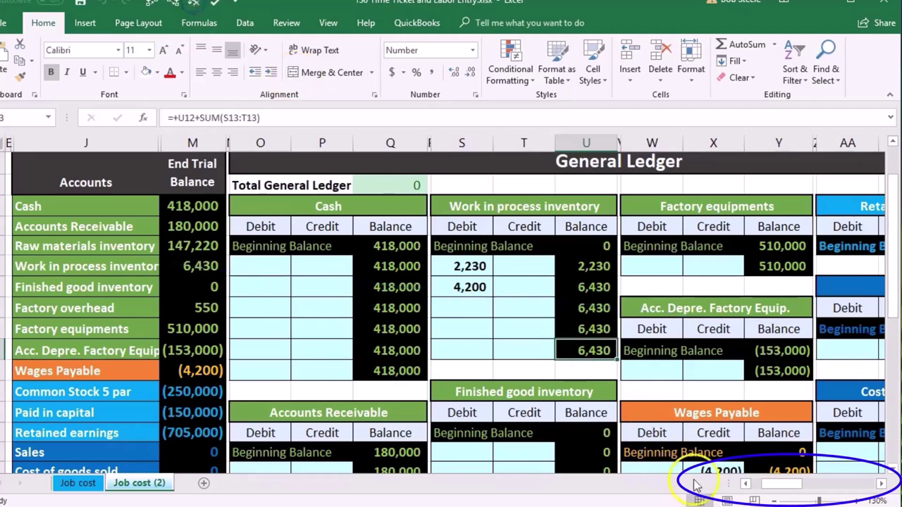
# Copy the Factory overhead account name from J11 and paste it as values into B13 of the journal as the debit account
pyautogui.click(747, 484)
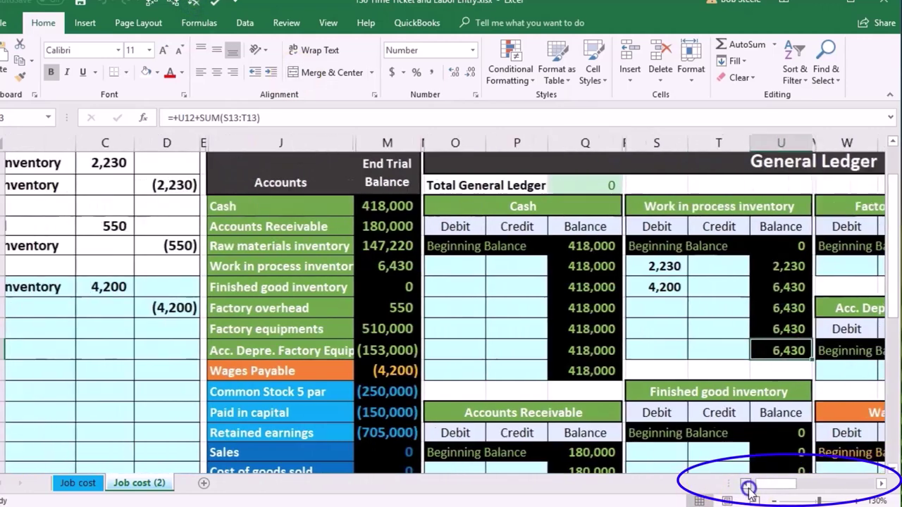
pyautogui.moveTo(216, 354); pyautogui.dragTo(187, 322)
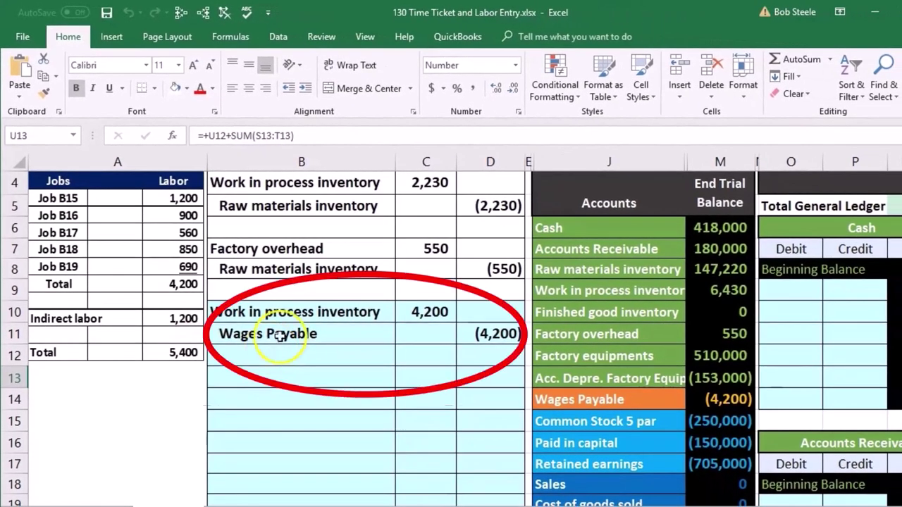
pyautogui.click(296, 311)
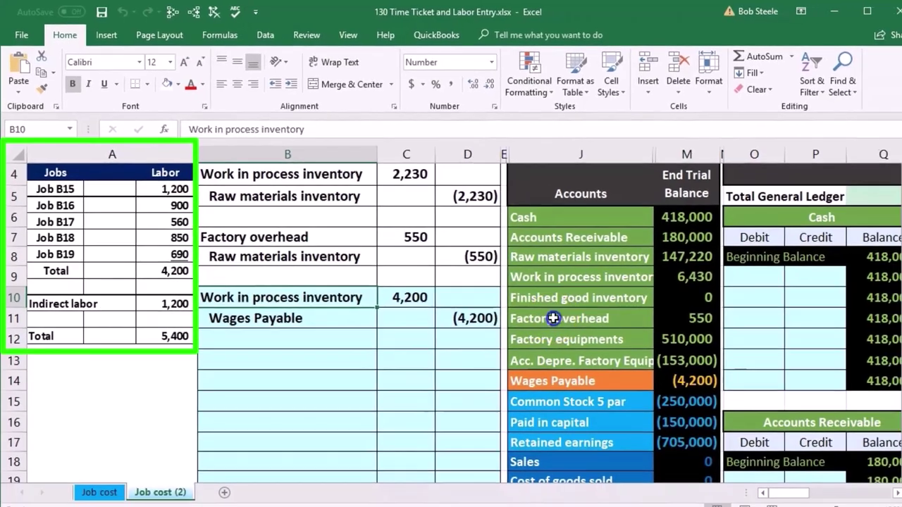
pyautogui.click(555, 319)
pyautogui.rightClick(557, 321)
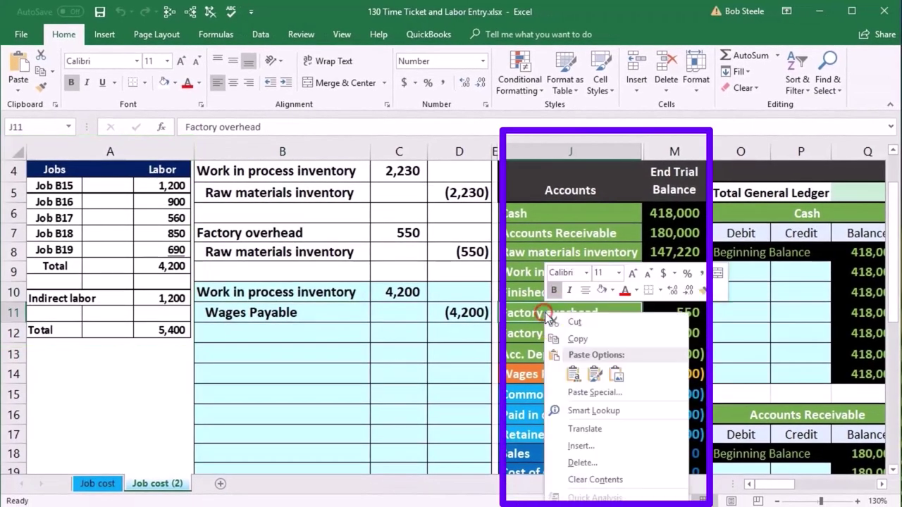
pyautogui.click(562, 337)
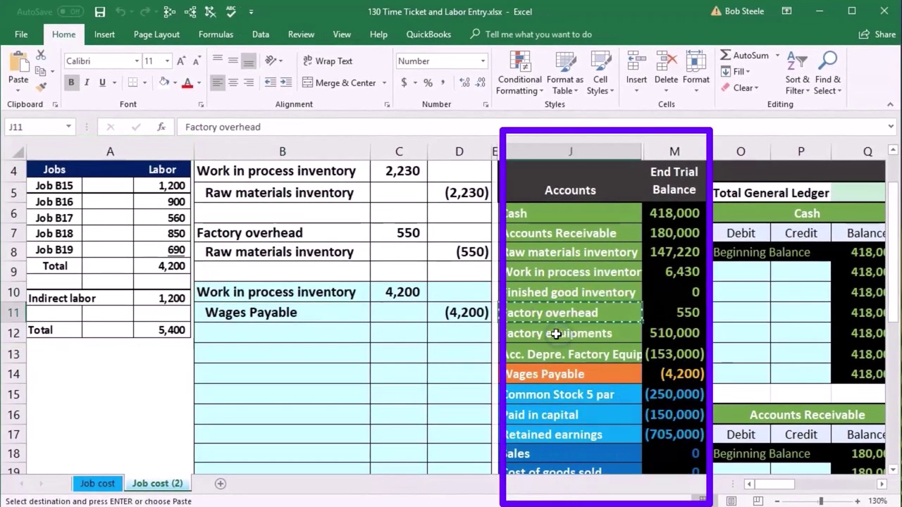
pyautogui.click(280, 354)
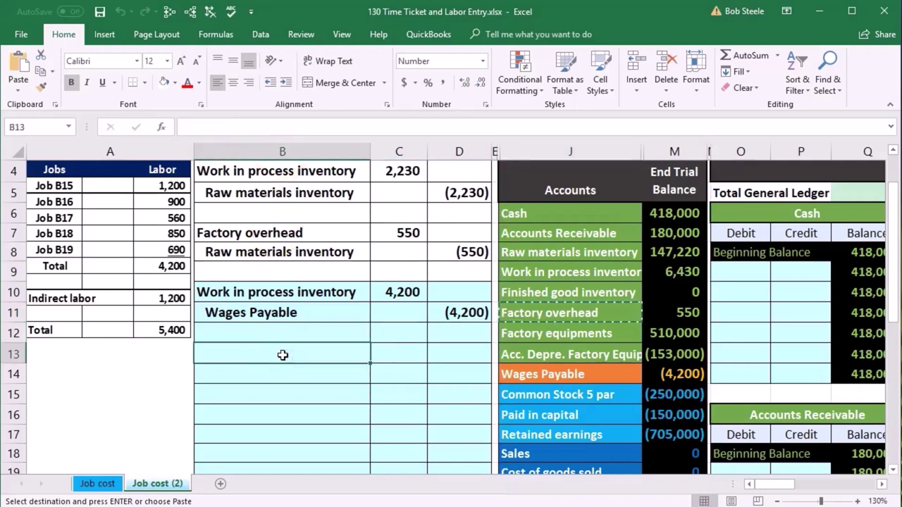
pyautogui.rightClick(282, 354)
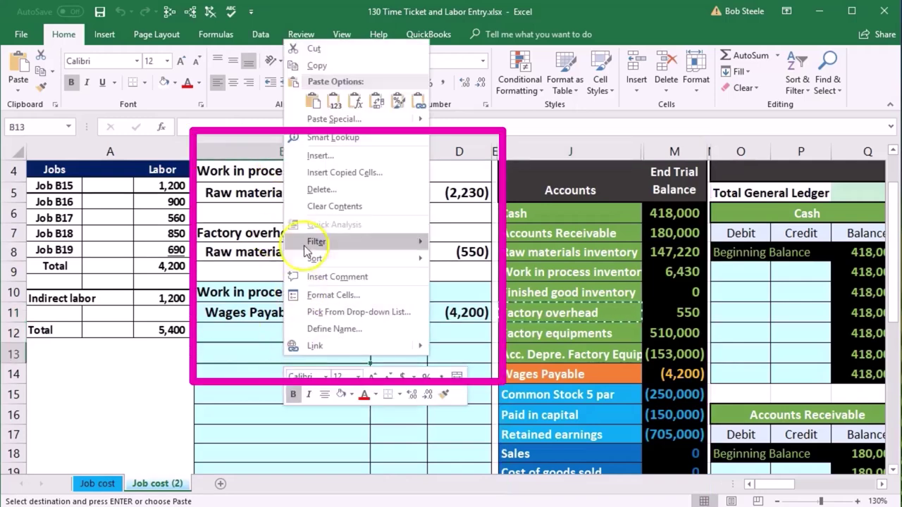
pyautogui.click(334, 103)
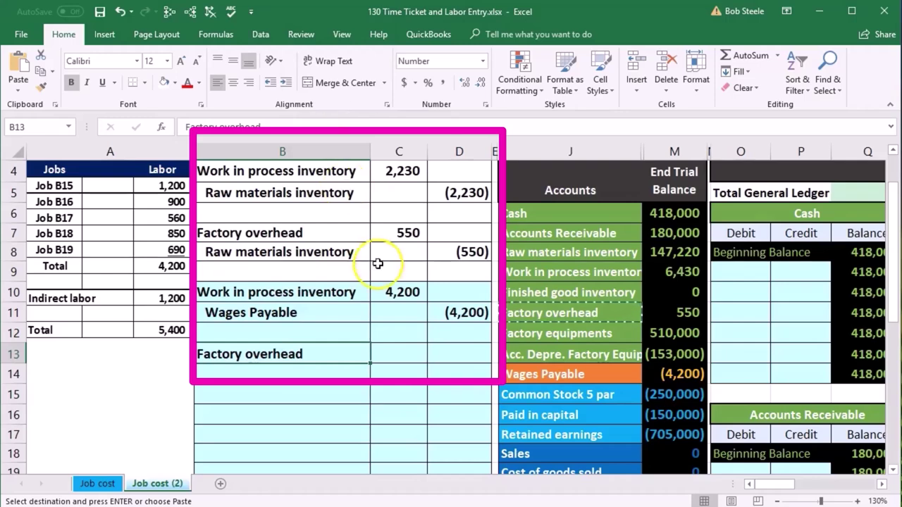
# Enter the indirect labor debit of 1200 in C13 and credit the same amount in D14 with the formula -C13
pyautogui.click(399, 349)
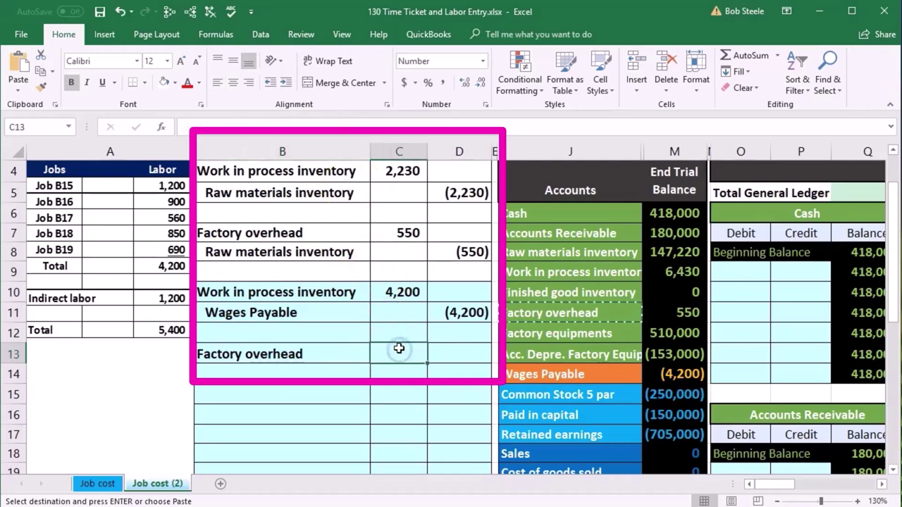
pyautogui.write('1200')
pyautogui.press('Return')
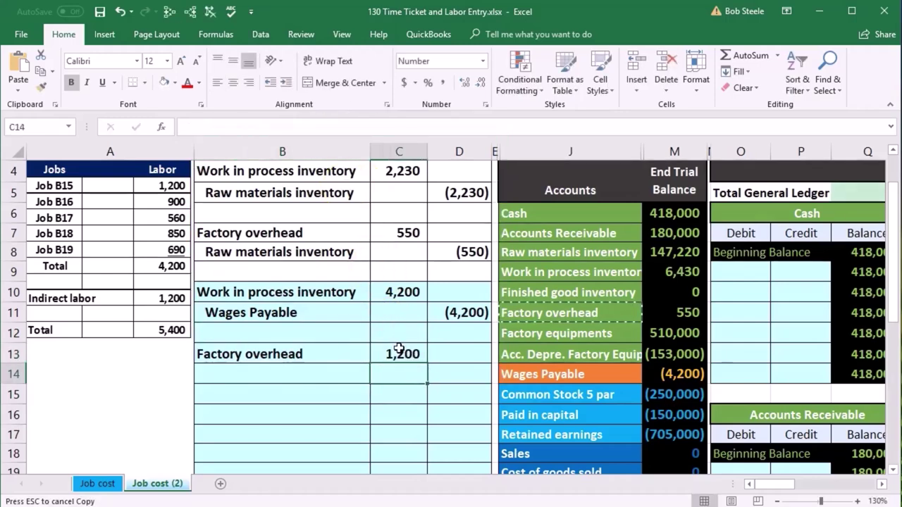
pyautogui.press('Right')
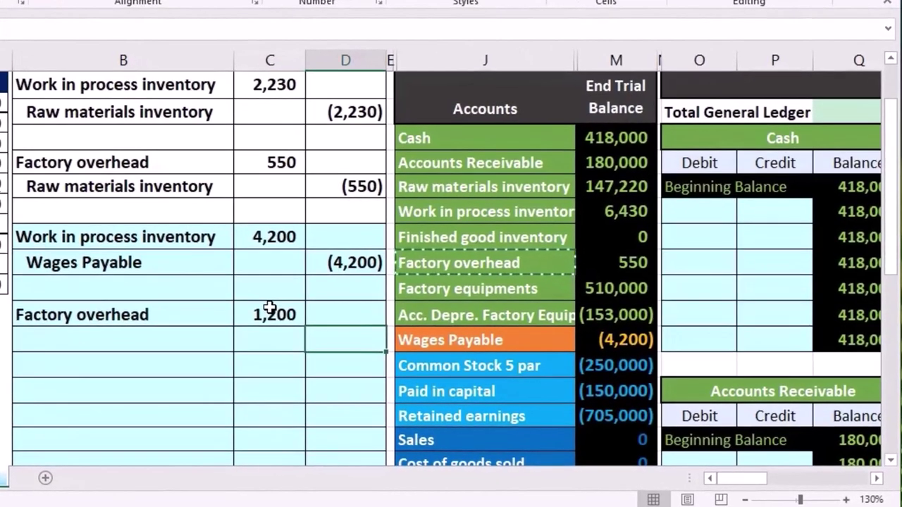
pyautogui.write('-')
pyautogui.click(270, 308)
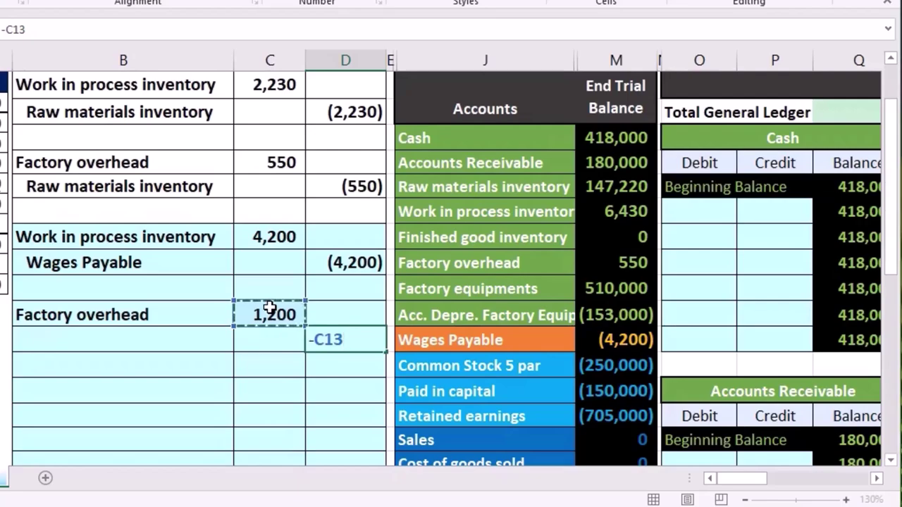
pyautogui.press('Return')
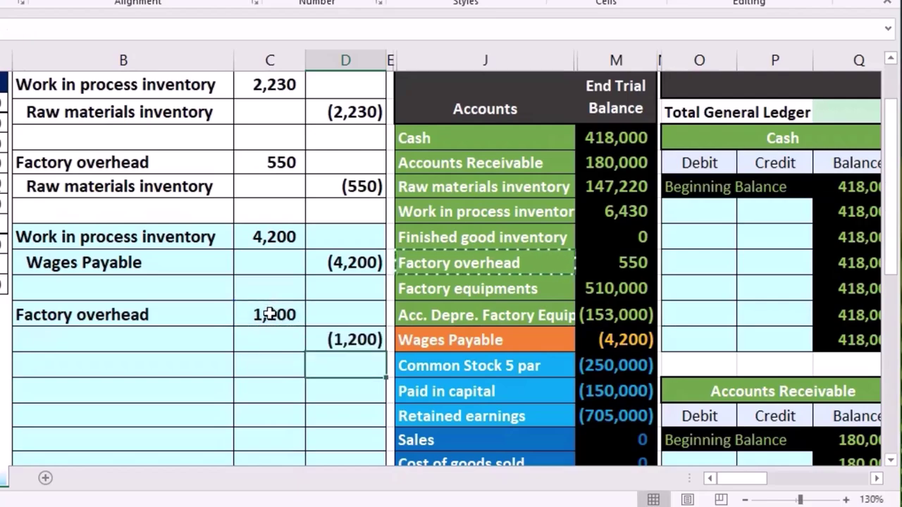
pyautogui.click(353, 337)
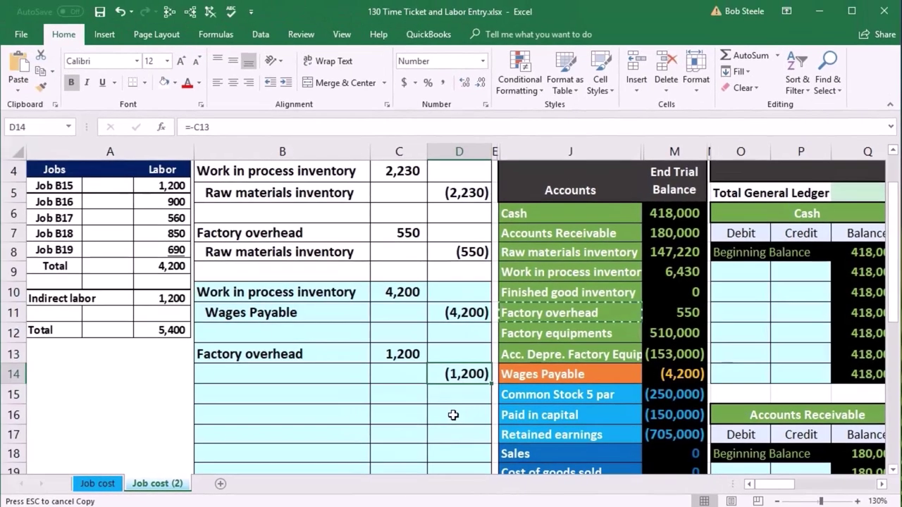
# Copy the Wages Payable account name from J14 and paste it as values into B14 as the credit account
pyautogui.click(549, 374)
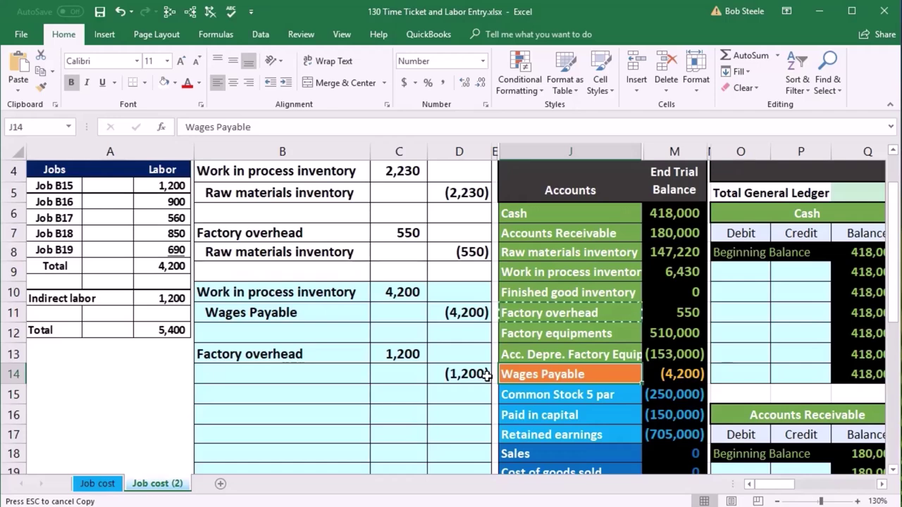
pyautogui.rightClick(541, 375)
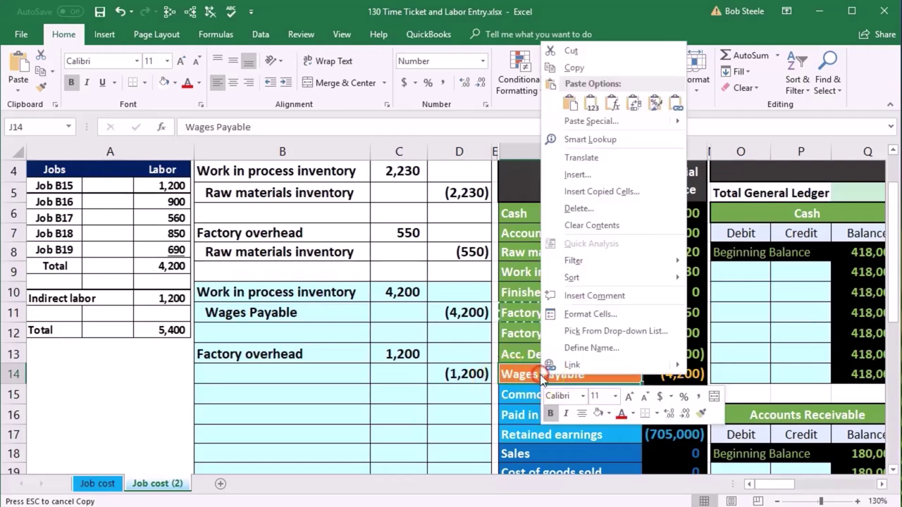
pyautogui.click(590, 74)
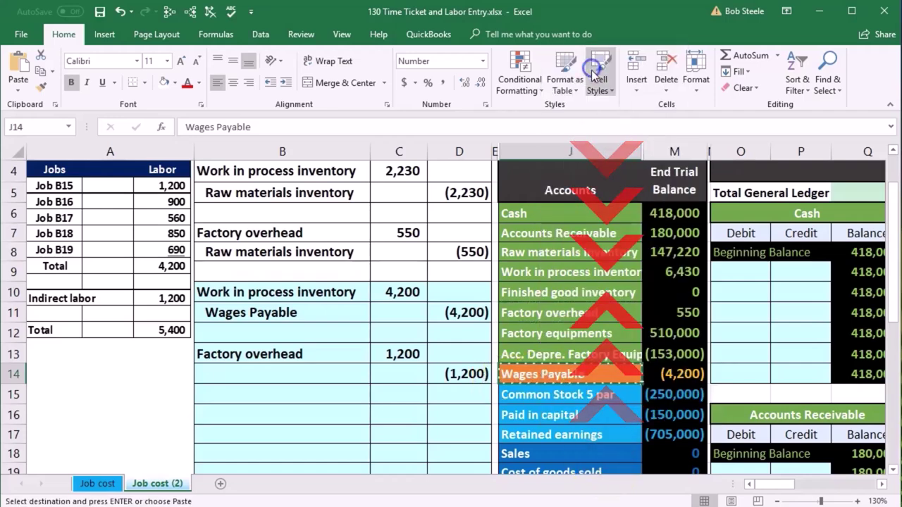
pyautogui.click(316, 373)
pyautogui.rightClick(316, 373)
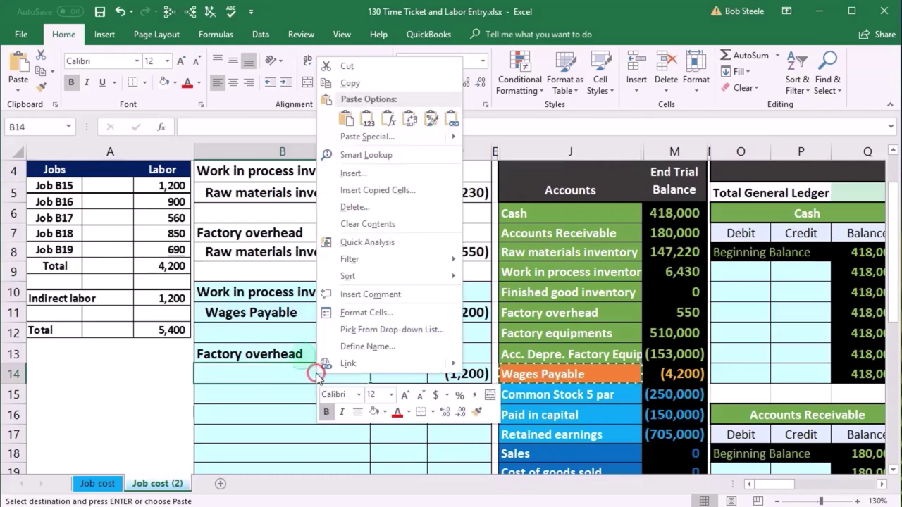
pyautogui.click(365, 122)
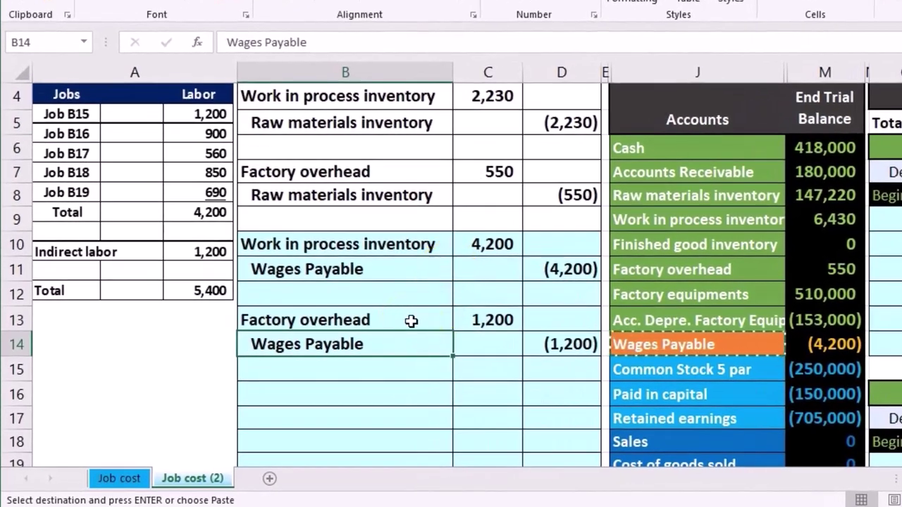
# Compare the journal's Factory overhead debit in row 13 with the Factory overhead line on the trial balance, and bring the general ledger into view
pyautogui.click(410, 322)
pyautogui.moveTo(442, 320); pyautogui.dragTo(463, 318)
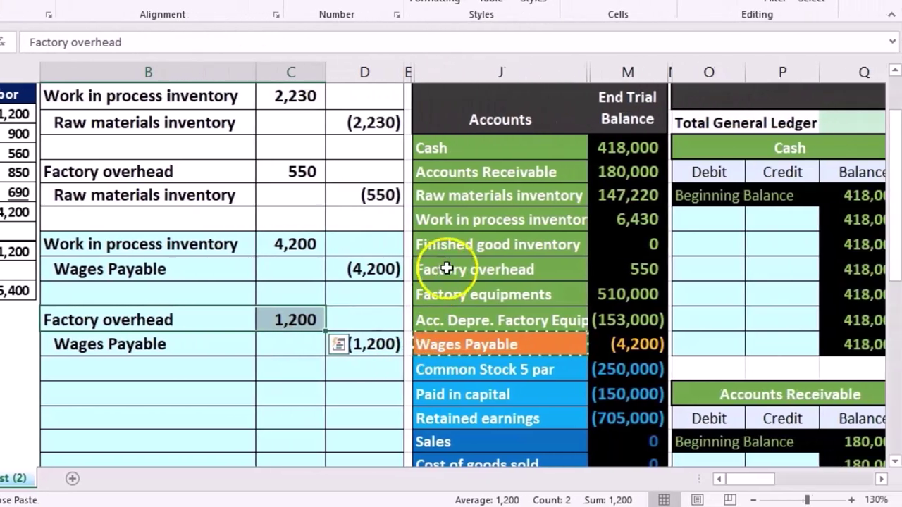
pyautogui.moveTo(446, 269); pyautogui.dragTo(624, 280)
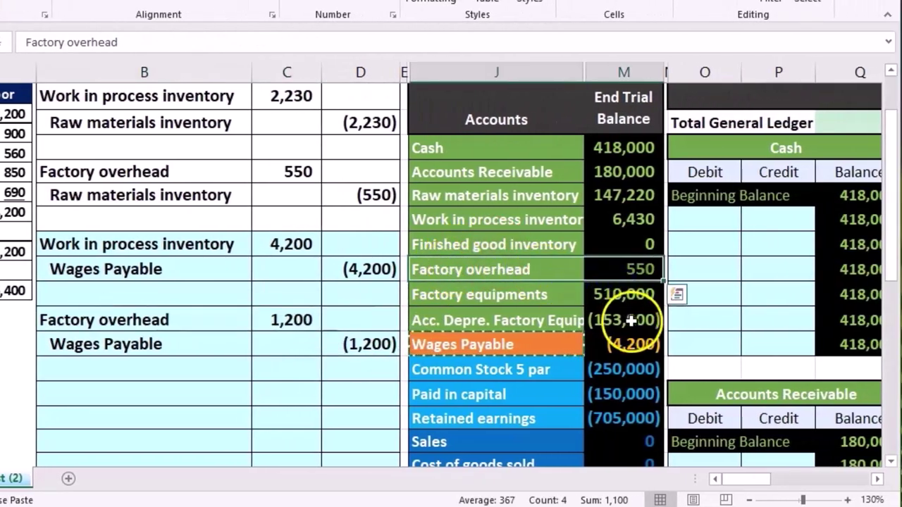
pyautogui.click(858, 334)
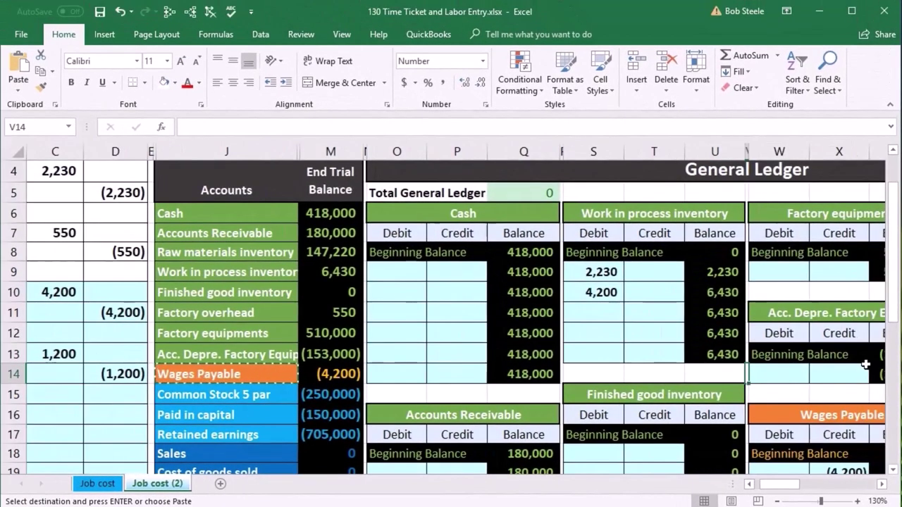
# Post the indirect labor debit to the Factory overhead ledger account by linking S26 to C13
pyautogui.press('Right')
pyautogui.press('Right')
pyautogui.press('Right')
pyautogui.press('Right')
pyautogui.press('Right')
pyautogui.press('Down')
pyautogui.press('Down')
pyautogui.press('Down')
pyautogui.press('Down')
pyautogui.press('Down')
pyautogui.press('Down')
pyautogui.press('Down')
pyautogui.press('Down')
pyautogui.press('Down')
pyautogui.press('Down')
pyautogui.press('Down')
pyautogui.press('Down')
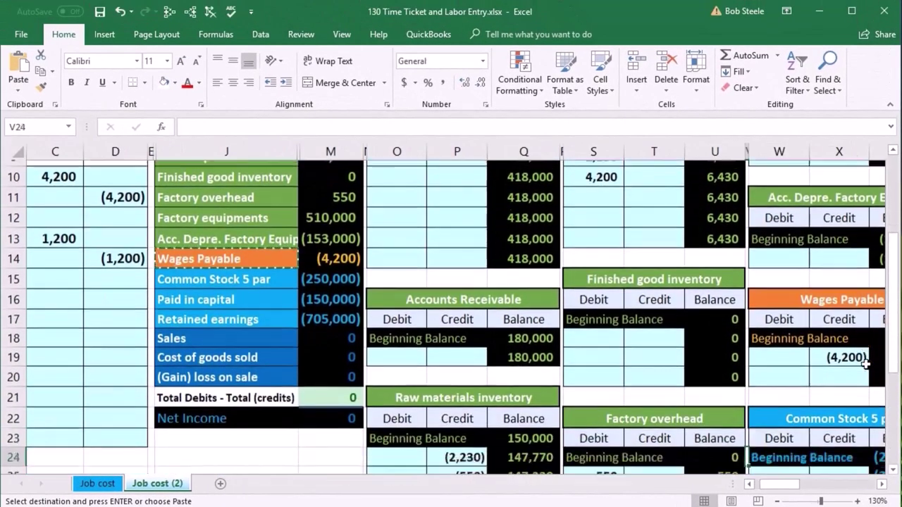
pyautogui.press('Down')
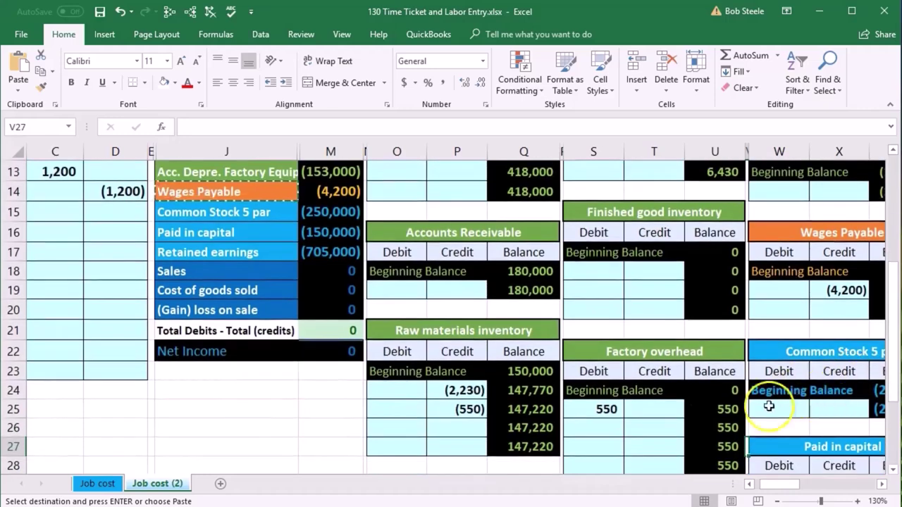
pyautogui.click(604, 427)
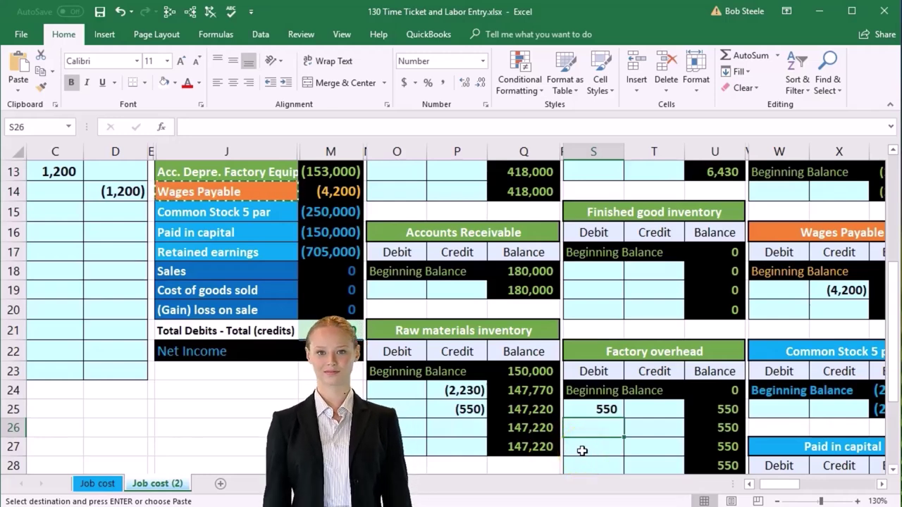
pyautogui.write('=')
pyautogui.press('Left')
pyautogui.press('Left')
pyautogui.press('Left')
pyautogui.press('Left')
pyautogui.press('Left')
pyautogui.press('Left')
pyautogui.press('Left')
pyautogui.press('Left')
pyautogui.press('Left')
pyautogui.press('Left')
pyautogui.press('Left')
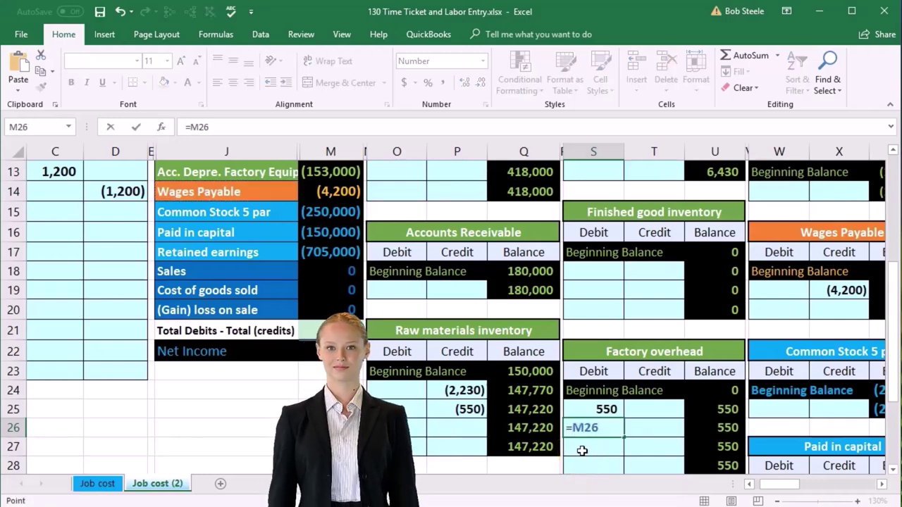
pyautogui.press('Up')
pyautogui.press('Up')
pyautogui.press('Up')
pyautogui.press('Up')
pyautogui.press('Up')
pyautogui.press('Up')
pyautogui.press('Up')
pyautogui.press('Up')
pyautogui.press('Up')
pyautogui.press('Up')
pyautogui.press('Up')
pyautogui.press('Up')
pyautogui.press('Up')
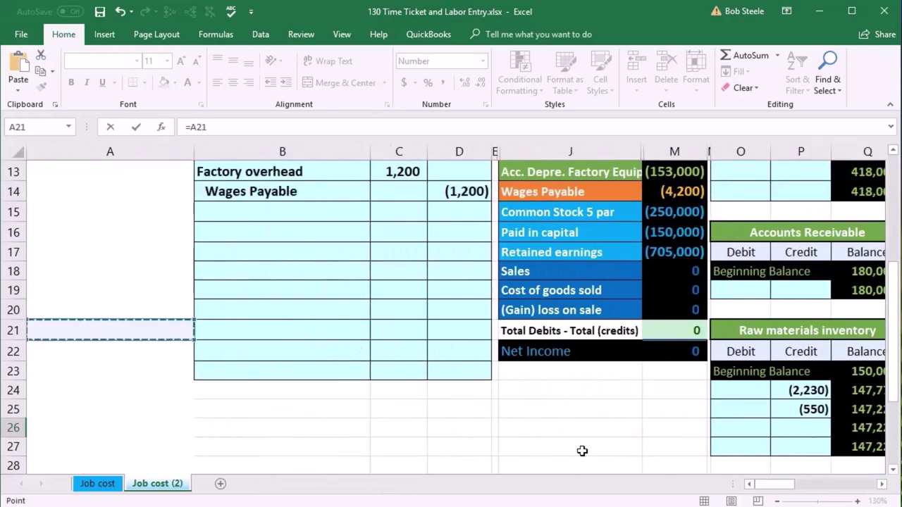
pyautogui.press('Right')
pyautogui.press('Right')
pyautogui.press('Right')
pyautogui.press('Left')
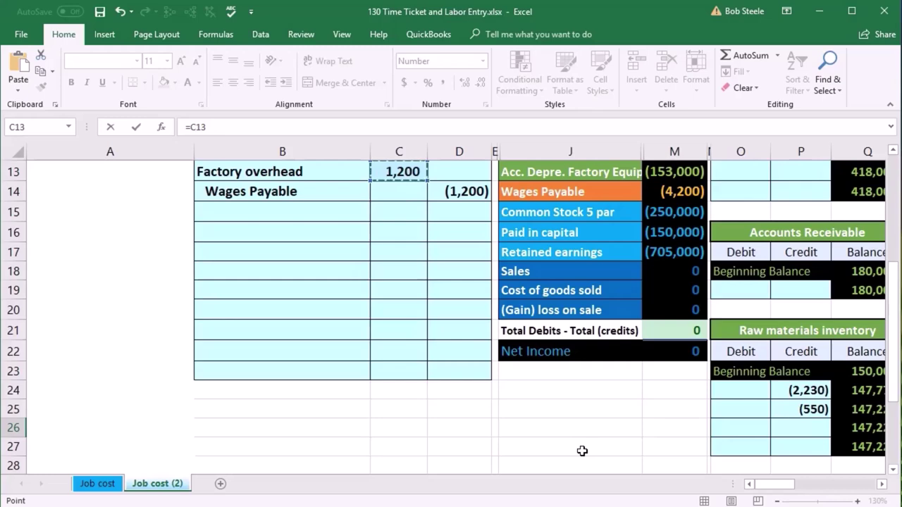
pyautogui.press('Return')
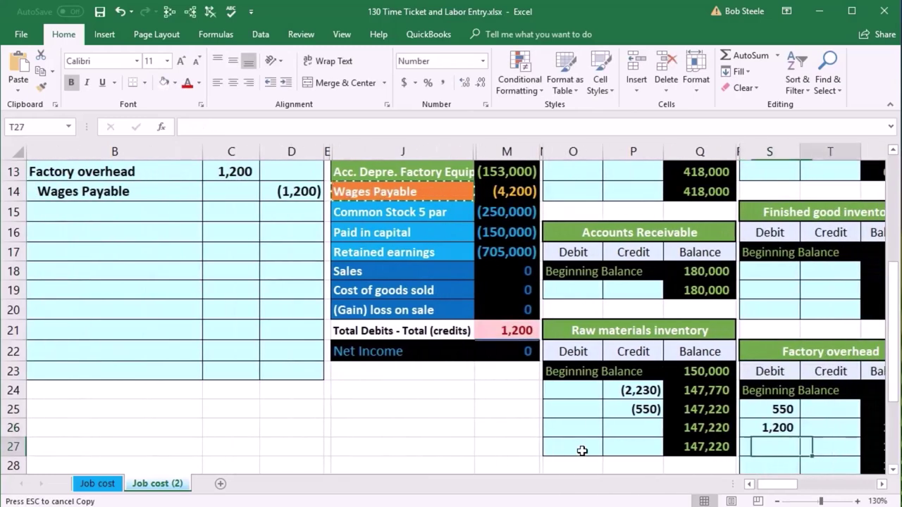
# Check the S26 formula and the running balance in the Factory overhead account, and trace the dependents of its last balance in U31
pyautogui.press('Right')
pyautogui.press('Right')
pyautogui.press('Right')
pyautogui.press('Right')
pyautogui.press('Right')
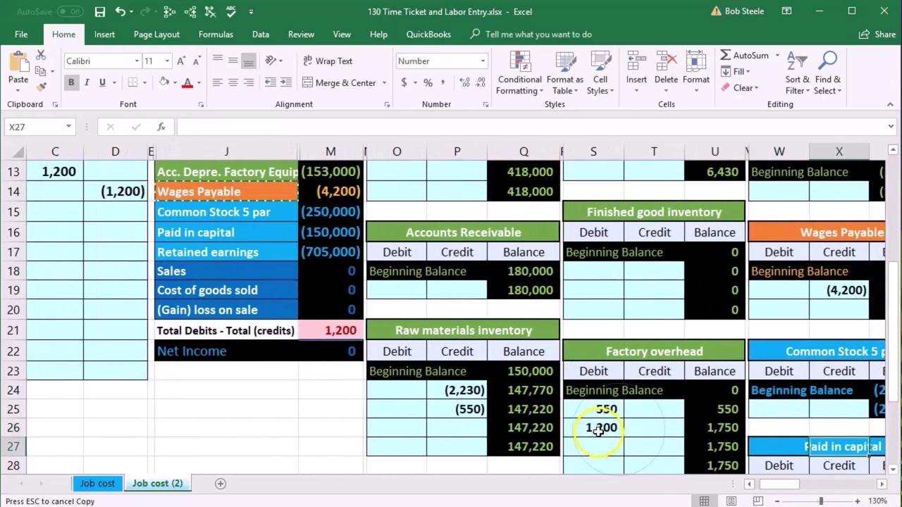
pyautogui.doubleClick(599, 432)
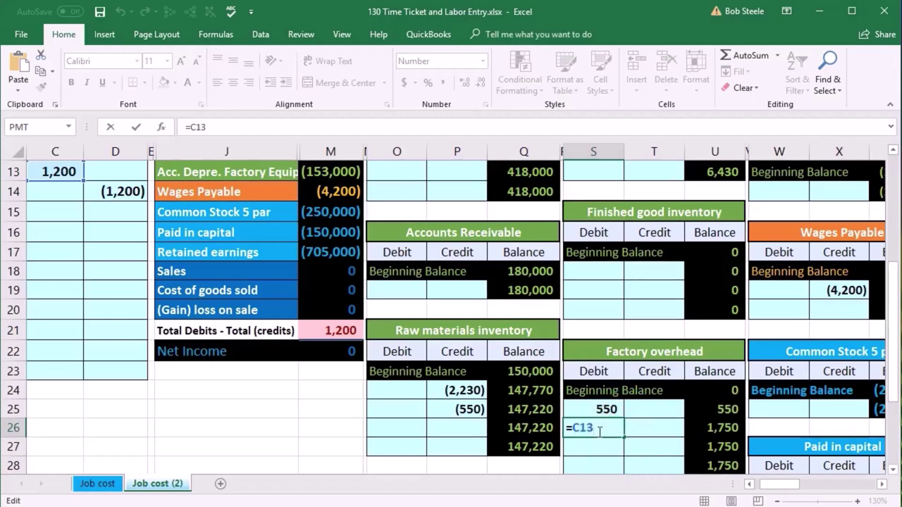
pyautogui.press('Return')
pyautogui.click(714, 409)
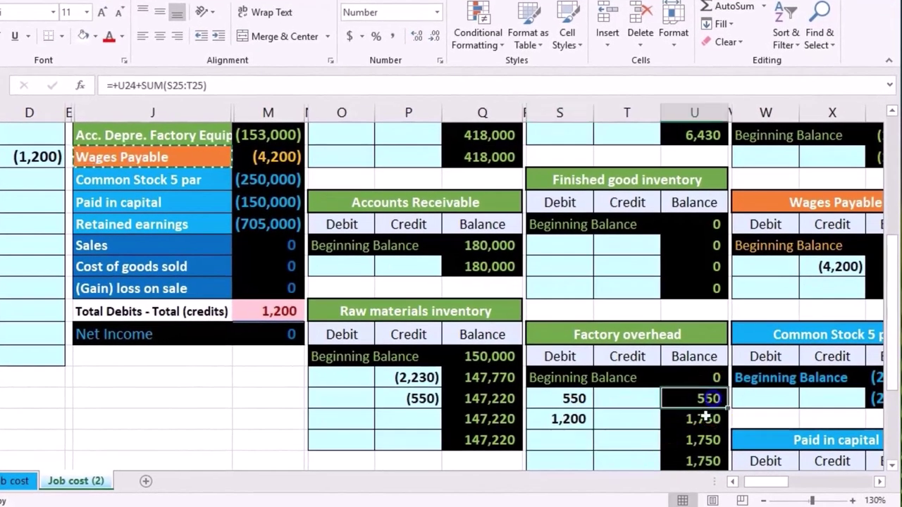
pyautogui.click(585, 421)
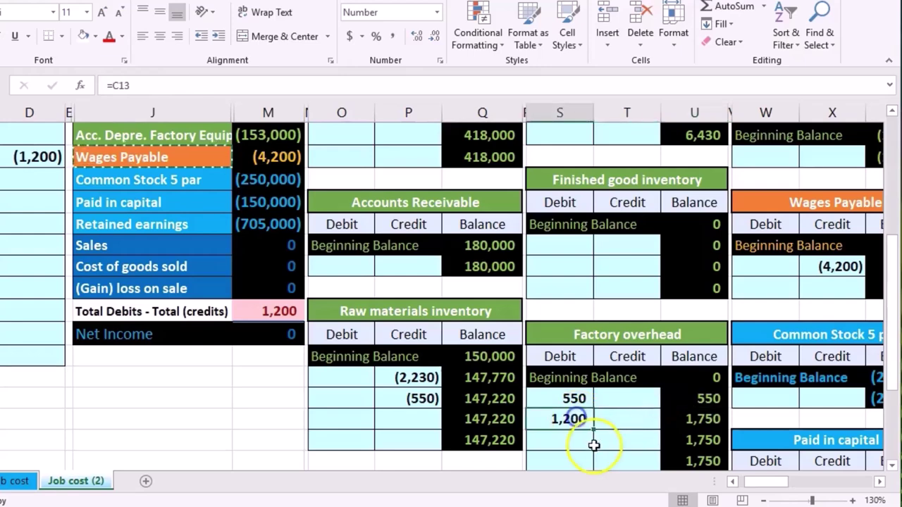
pyautogui.click(694, 418)
pyautogui.scroll(-1, 694, 440)
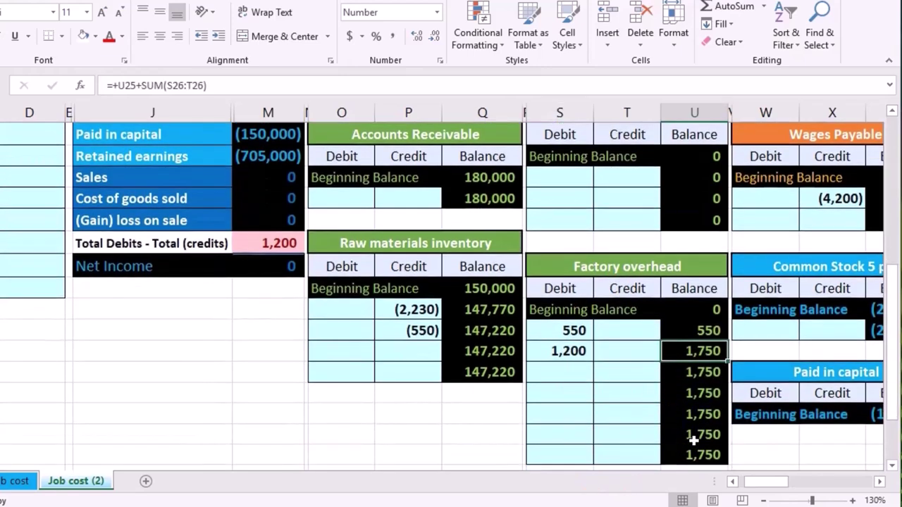
pyautogui.click(697, 448)
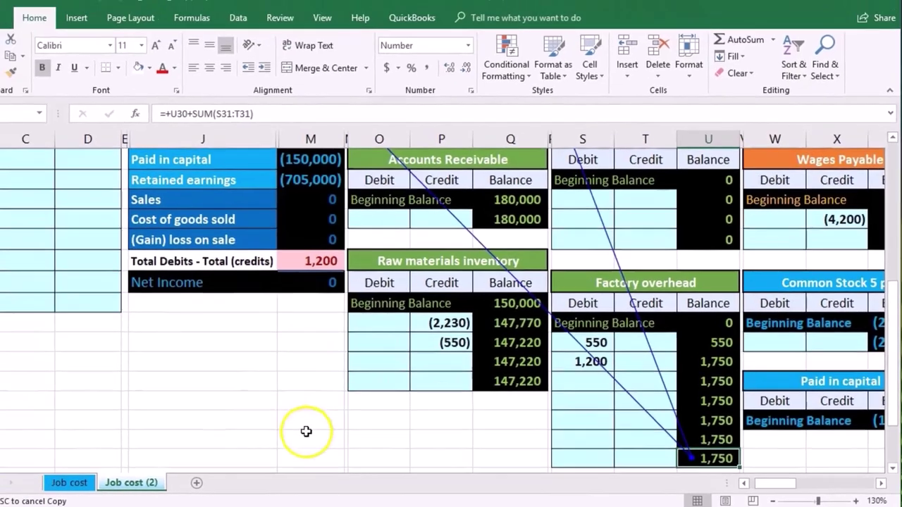
# Check the trial balance's Factory overhead line and total in M21, and compare the journal's Wages Payable credit with the Wages Payable line
pyautogui.scroll(3, 265, 416)
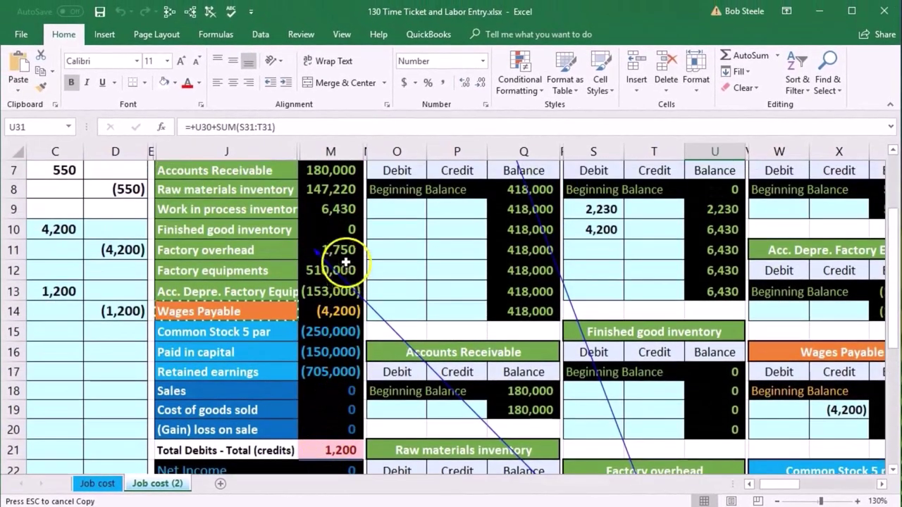
pyautogui.click(347, 250)
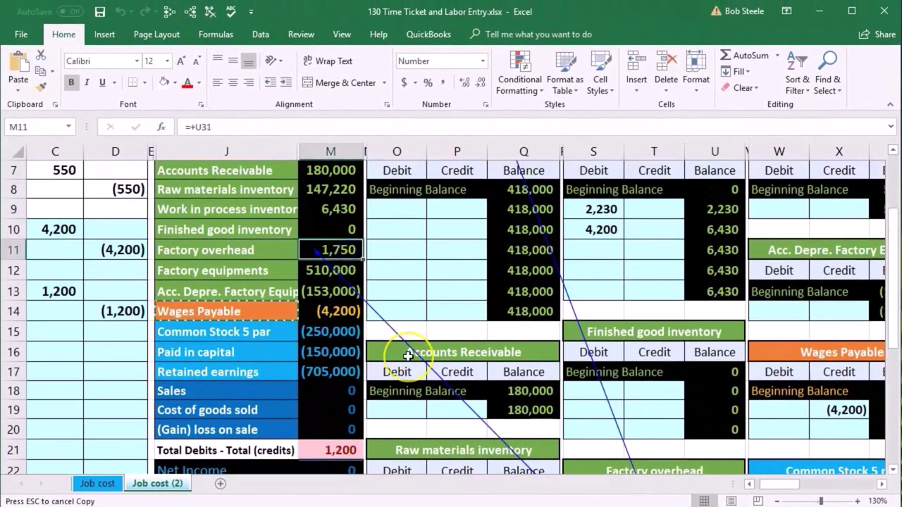
pyautogui.click(348, 449)
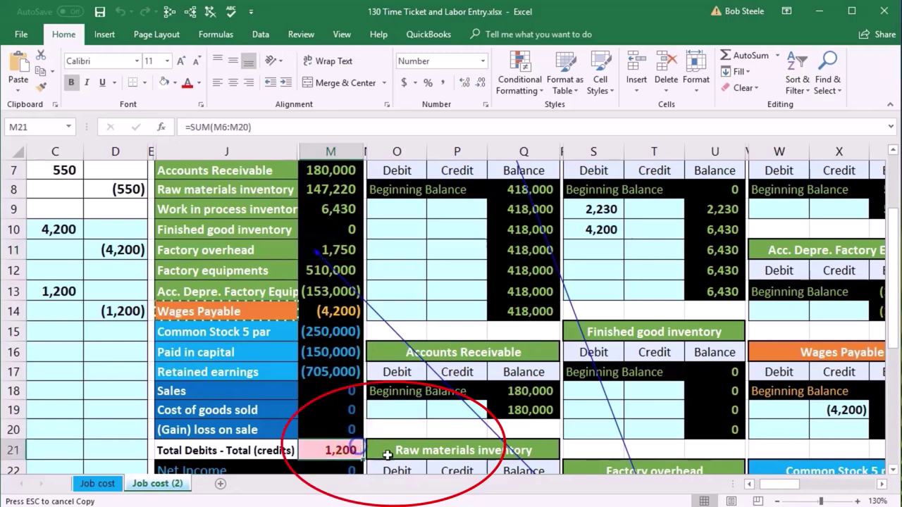
pyautogui.click(749, 484)
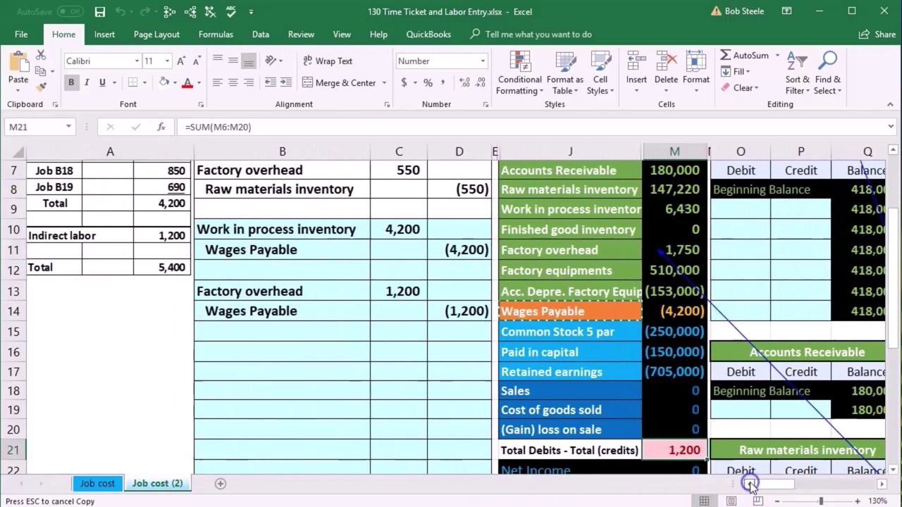
pyautogui.moveTo(345, 306); pyautogui.dragTo(429, 308)
pyautogui.click(211, 14)
pyautogui.moveTo(562, 308); pyautogui.dragTo(660, 312)
# Post the indirect labor credit to the Wages Payable ledger account by linking X20 to D14
pyautogui.press('Right')
pyautogui.press('Right')
pyautogui.press('Right')
pyautogui.press('Right')
pyautogui.press('Right')
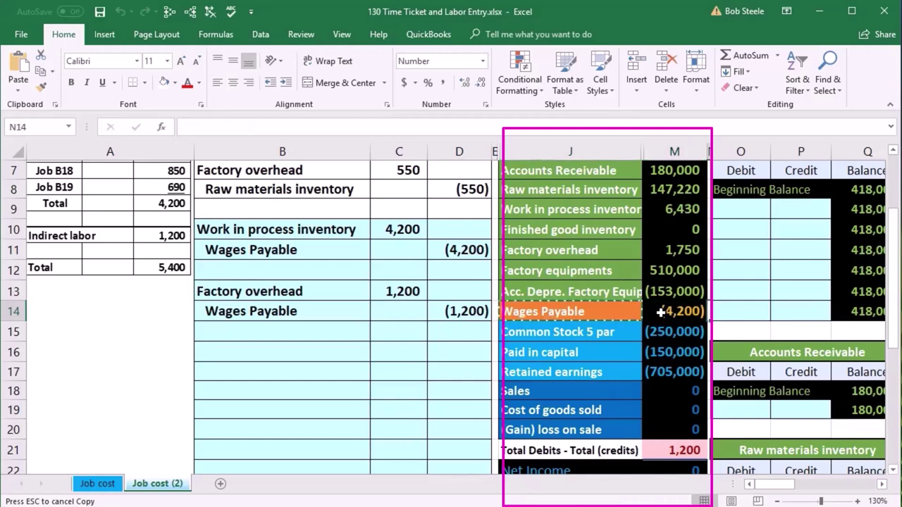
pyautogui.press('Right')
pyautogui.press('Right')
pyautogui.press('Right')
pyautogui.press('Right')
pyautogui.press('Right')
pyautogui.press('Right')
pyautogui.press('Right')
pyautogui.press('Right')
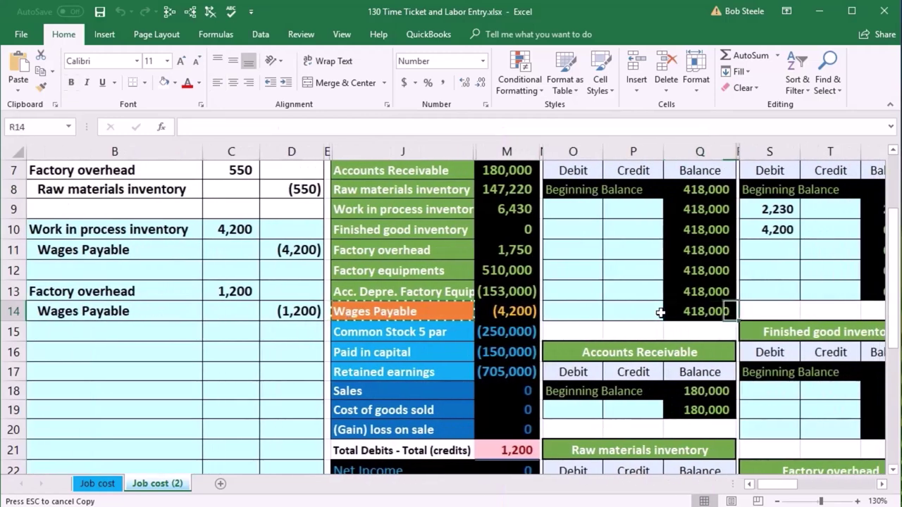
pyautogui.press('Down')
pyautogui.press('Down')
pyautogui.press('Down')
pyautogui.press('Down')
pyautogui.press('Down')
pyautogui.press('Down')
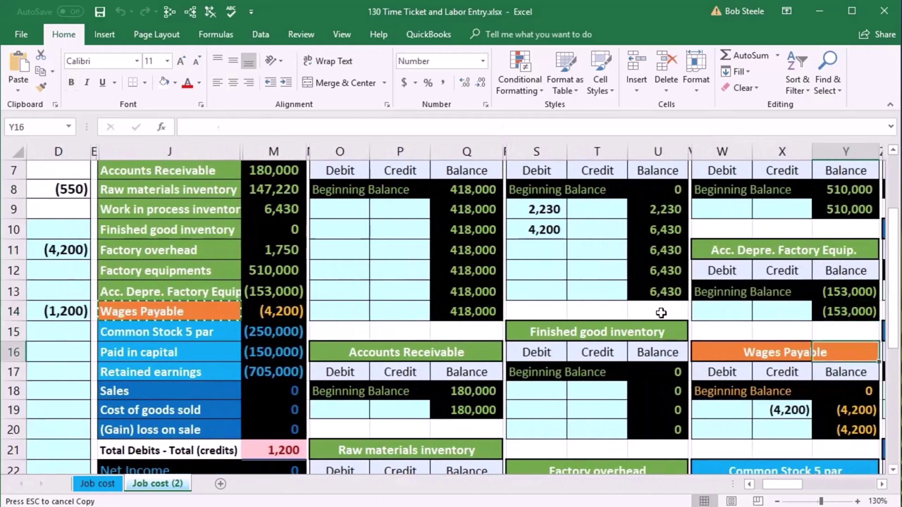
pyautogui.press('Left')
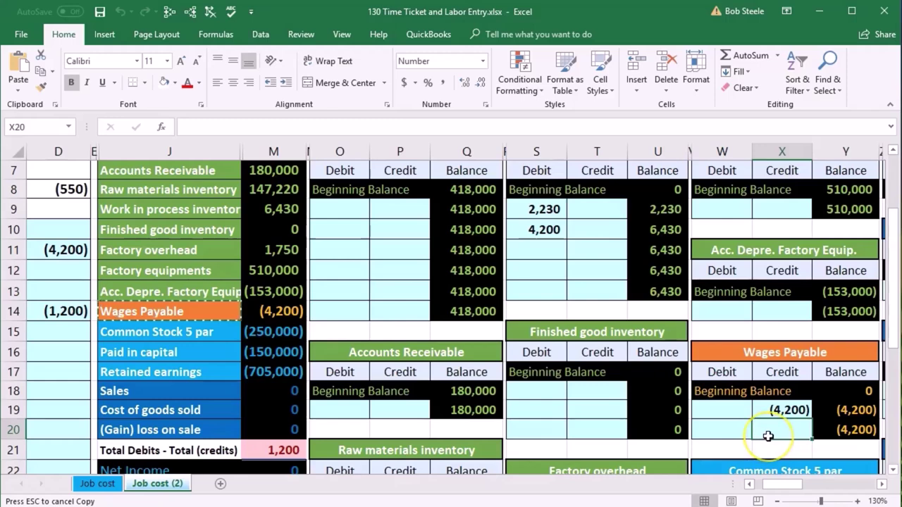
pyautogui.write('=')
pyautogui.press('Left')
pyautogui.press('Left')
pyautogui.press('Left')
pyautogui.press('Left')
pyautogui.press('Left')
pyautogui.press('Left')
pyautogui.press('Left')
pyautogui.press('Left')
pyautogui.press('Left')
pyautogui.press('Left')
pyautogui.press('Left')
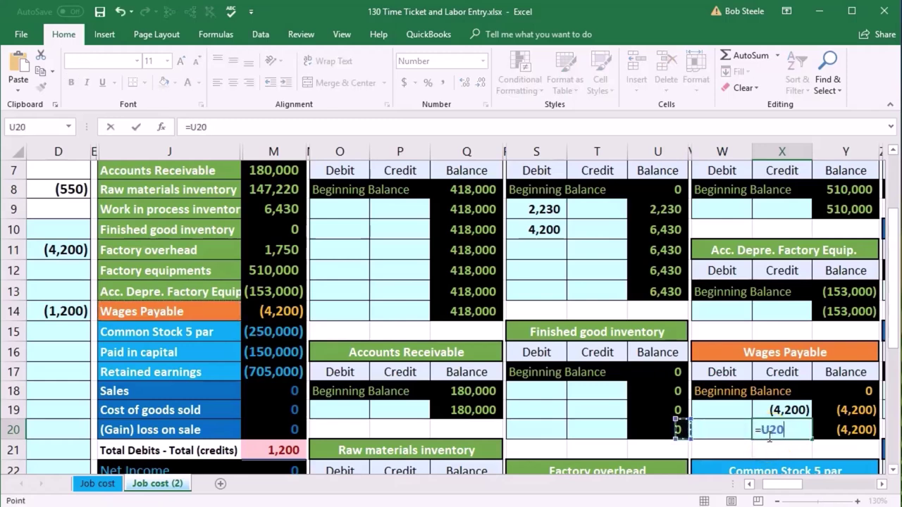
pyautogui.press('Left')
pyautogui.press('Left')
pyautogui.press('Left')
pyautogui.press('Left')
pyautogui.press('Left')
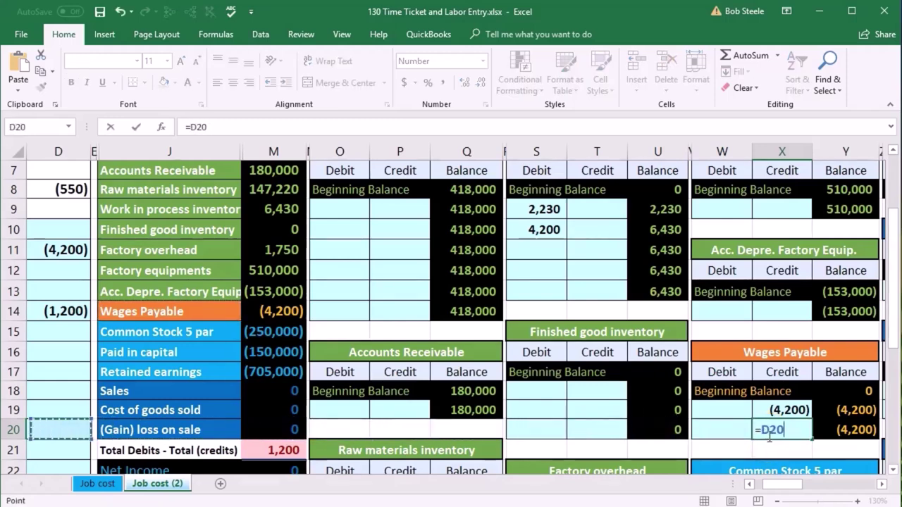
pyautogui.press('Up')
pyautogui.press('Up')
pyautogui.press('Up')
pyautogui.press('Up')
pyautogui.press('Up')
pyautogui.press('Up')
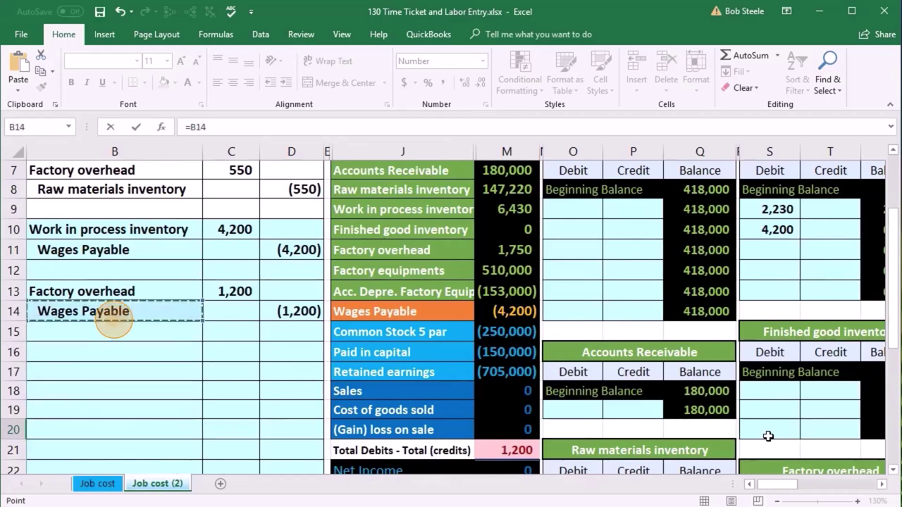
pyautogui.press('Right')
pyautogui.press('Right')
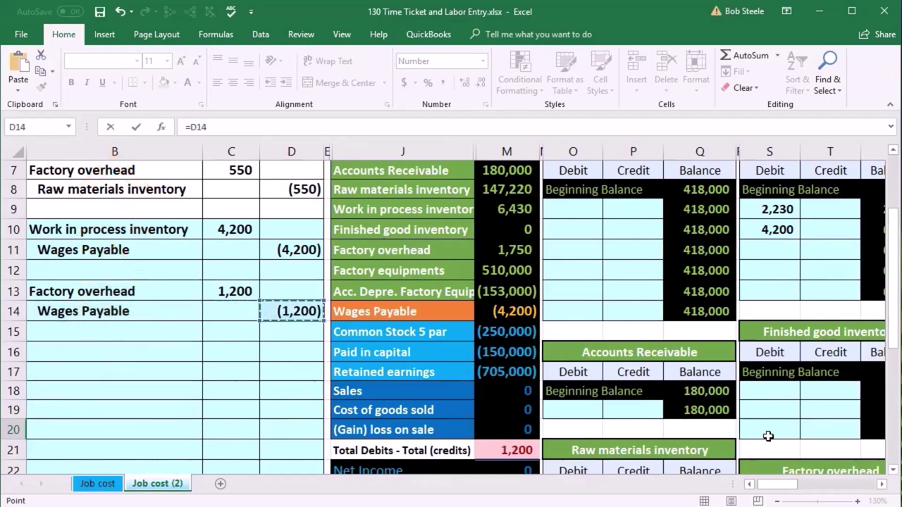
pyautogui.press('Return')
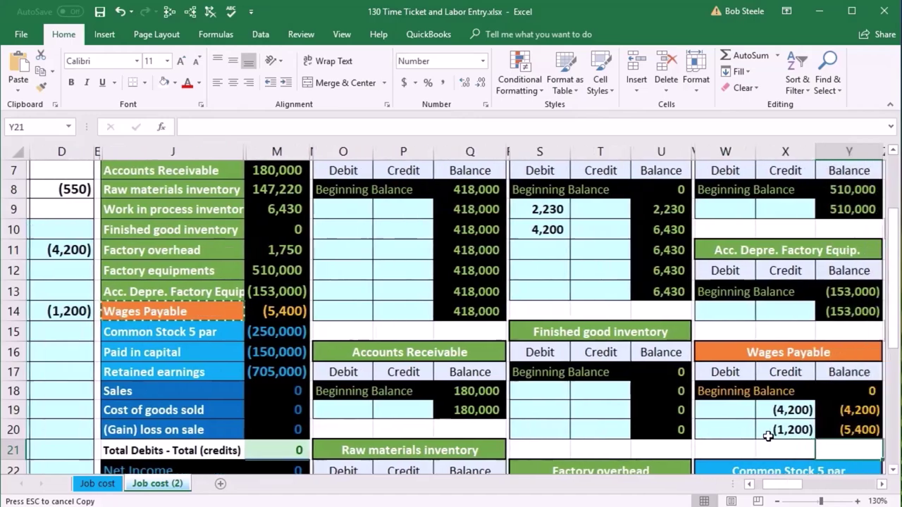
# Check the X20 formula and the running balances in the Wages Payable account, and trace the dependents of the balance in Y20
pyautogui.hscroll(3, 768, 433)
pyautogui.click(768, 431)
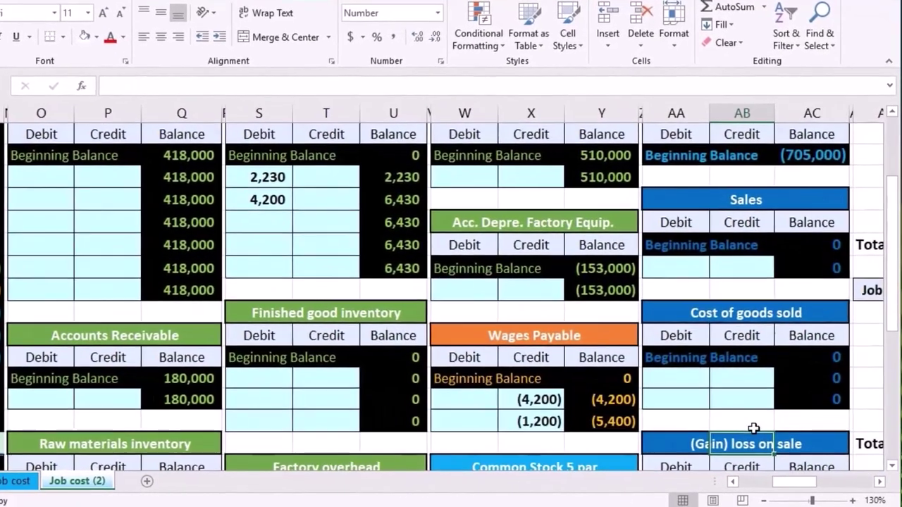
pyautogui.scroll(-1, 753, 429)
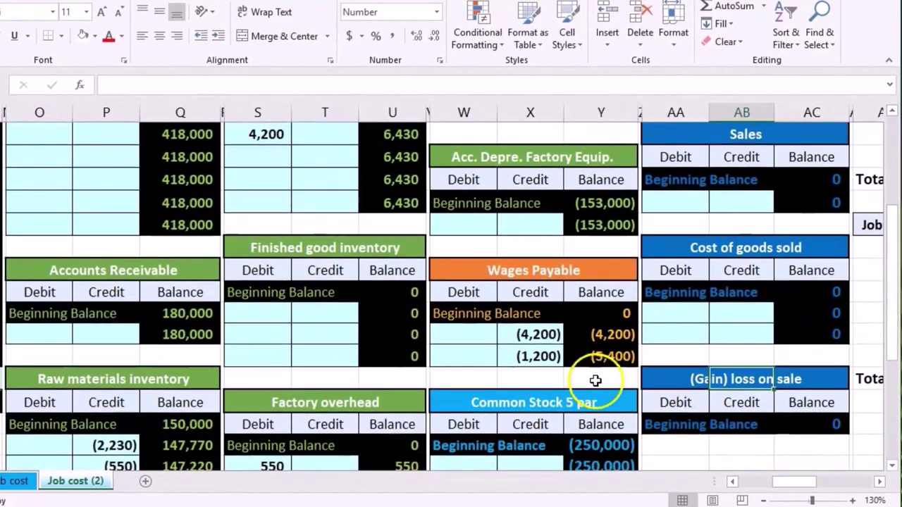
pyautogui.doubleClick(550, 358)
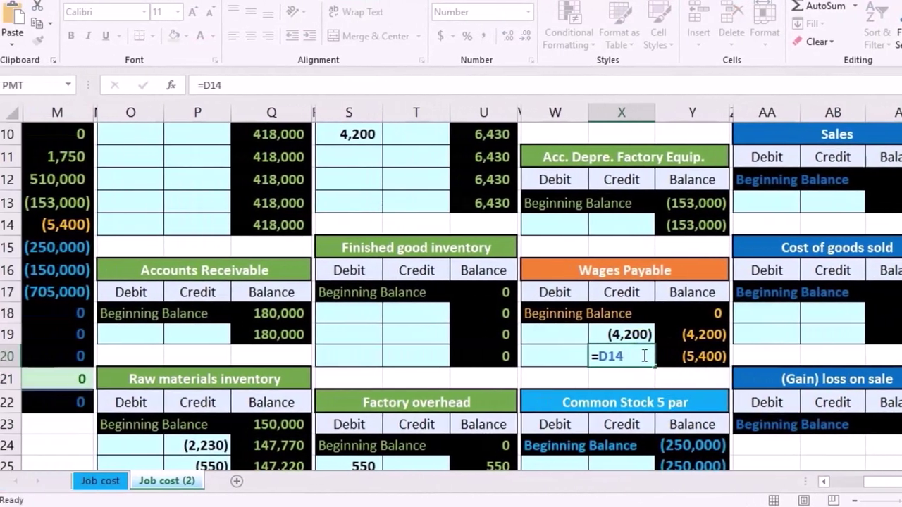
pyautogui.press('Escape')
pyautogui.hotkey('ctrl', 'c')
pyautogui.click(705, 334)
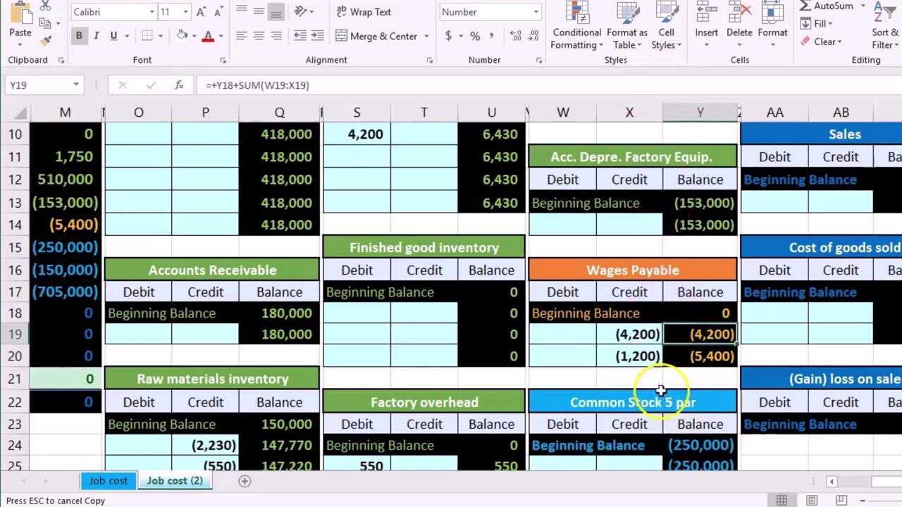
pyautogui.click(636, 357)
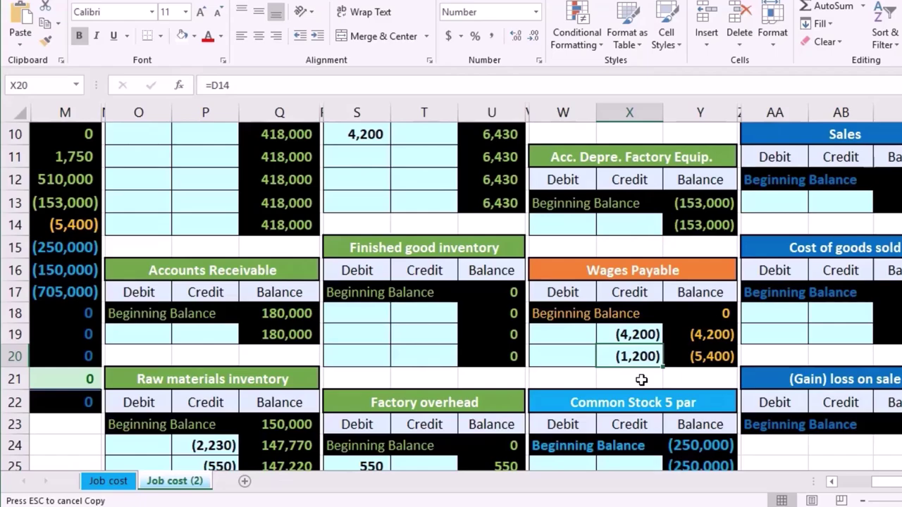
pyautogui.click(704, 358)
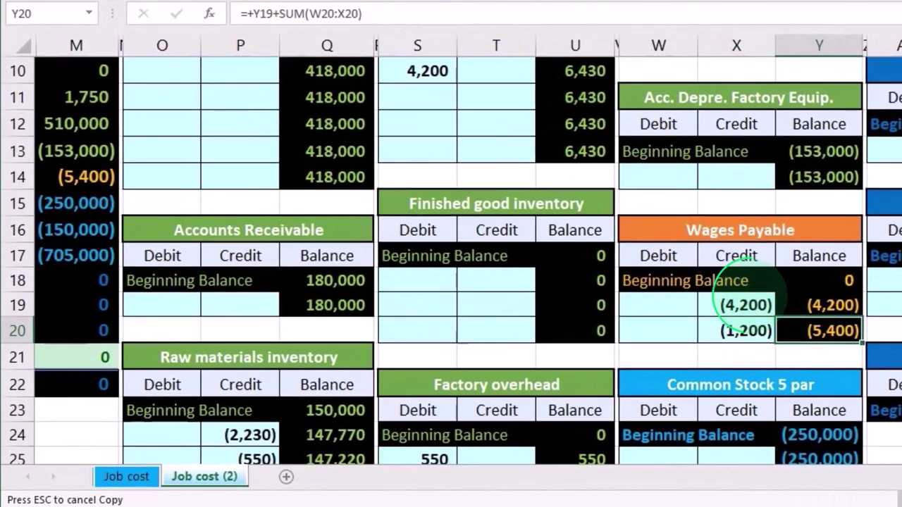
pyautogui.hotkey('alt', 'm')
pyautogui.press('p')
# Follow the Wages Payable balance to the trial balance, and inspect the formula for total debits less credits in M21
pyautogui.press('Left')
pyautogui.press('Left')
pyautogui.press('Left')
pyautogui.press('Left')
pyautogui.press('Left')
pyautogui.press('Left')
pyautogui.press('Left')
pyautogui.press('Left')
pyautogui.press('Left')
pyautogui.press('Left')
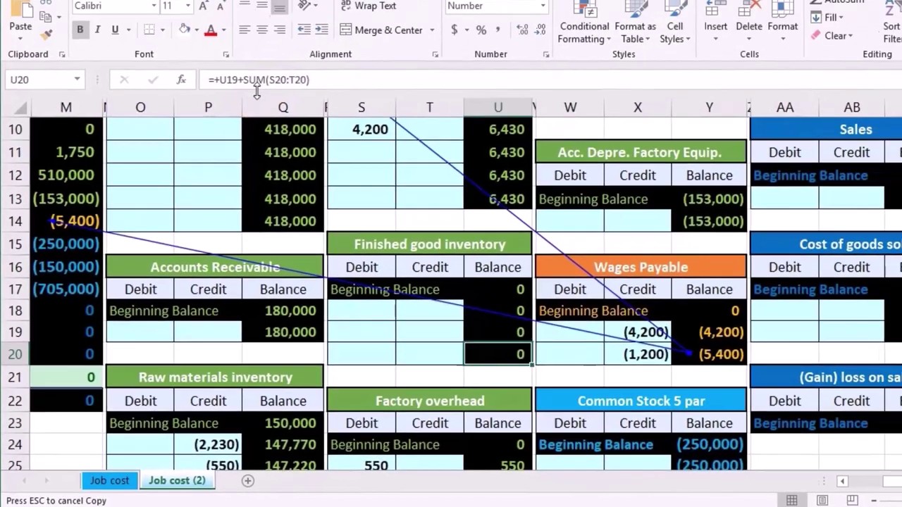
pyautogui.press('Left')
pyautogui.press('Left')
pyautogui.press('Left')
pyautogui.press('Left')
pyautogui.press('Left')
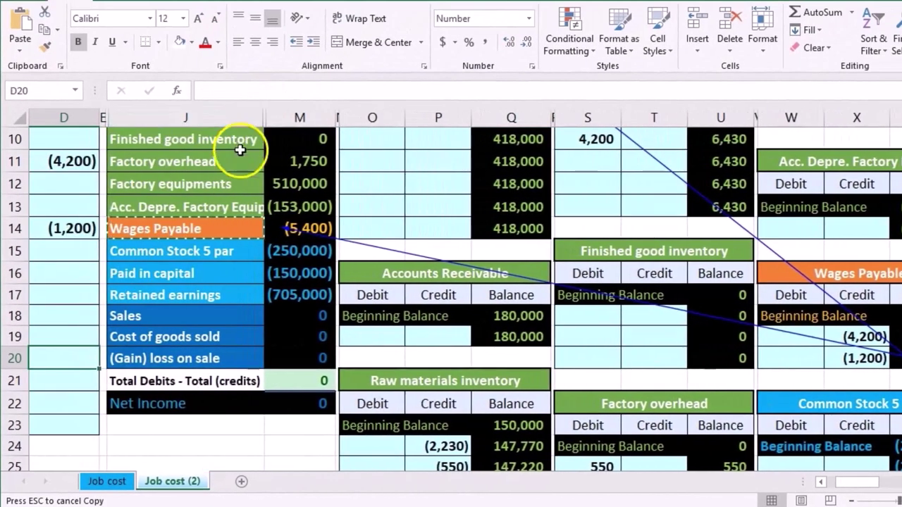
pyautogui.scroll(2, 197, 286)
pyautogui.scroll(-2, 221, 267)
pyautogui.click(310, 384)
pyautogui.hotkey('alt', '=')
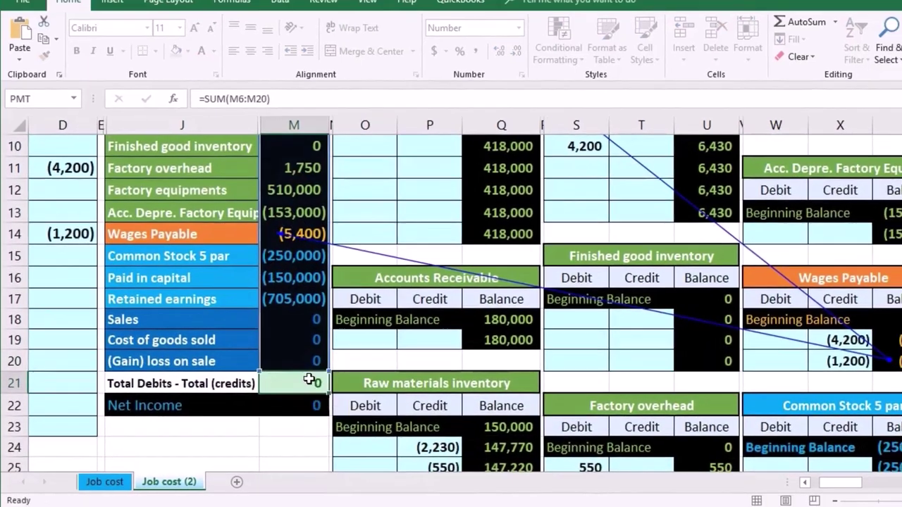
pyautogui.press('Return')
pyautogui.hotkey('ctrl', 'c')
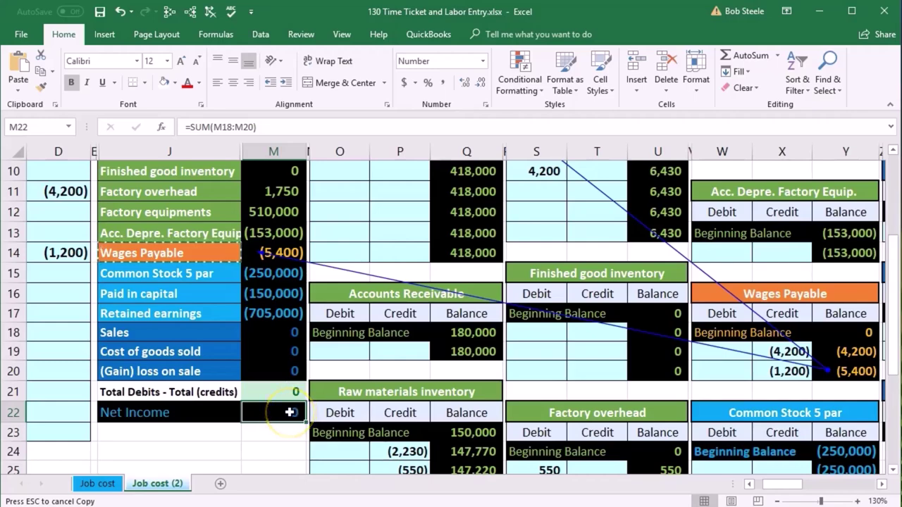
# Bring the labor journal entries back beside the trial balance and locate its Work in process inventory line in J9
pyautogui.click(749, 484)
pyautogui.scroll(1, 440, 328)
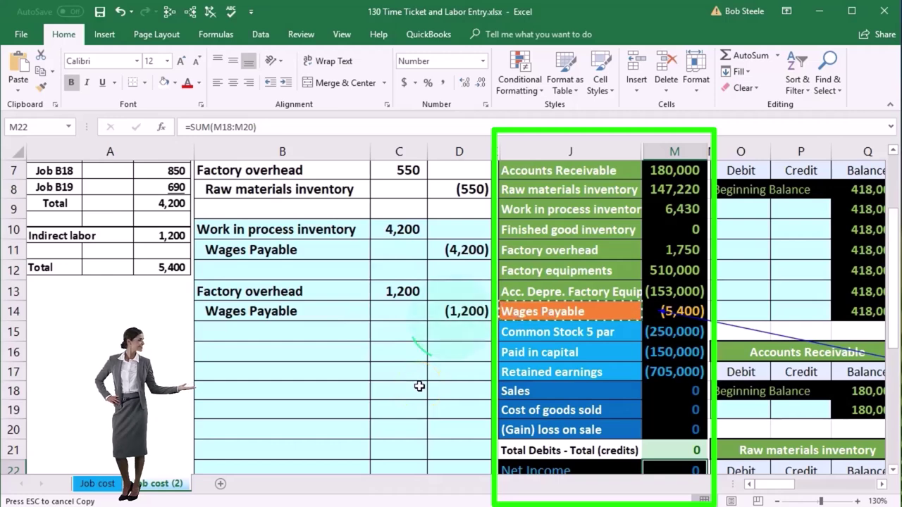
pyautogui.click(544, 204)
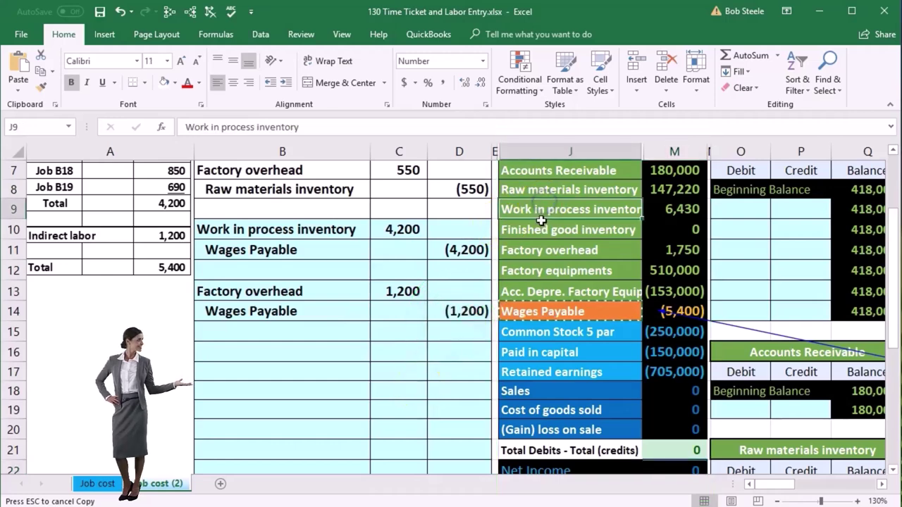